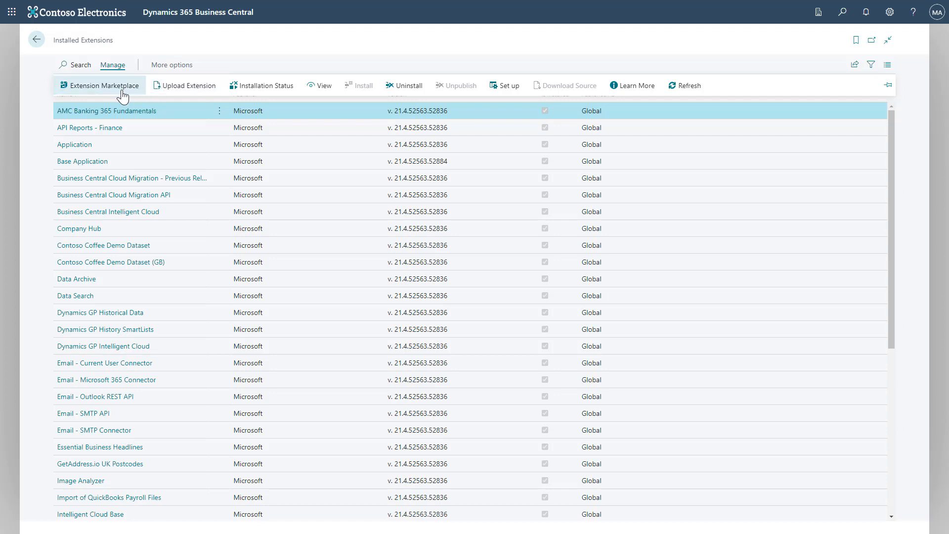
Step: Search the Extension Marketplace for 'Clever Shipment' and open Clever Shipping Agent Integration
click(123, 91)
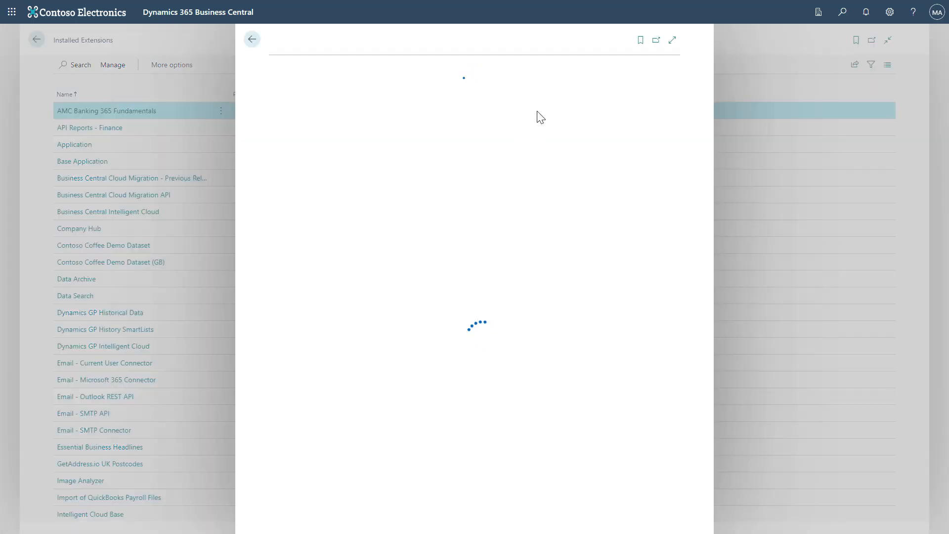
click(672, 40)
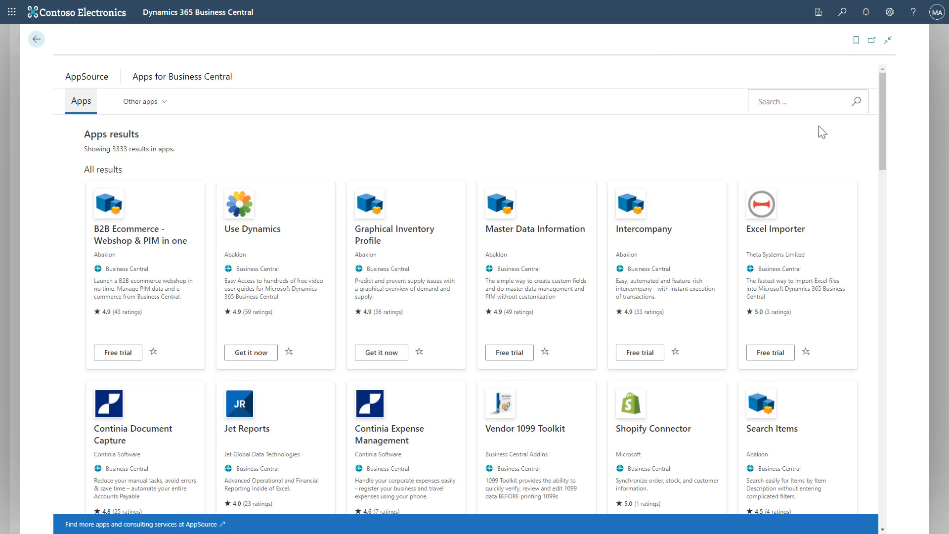
click(824, 110)
text(Clever Shipment)
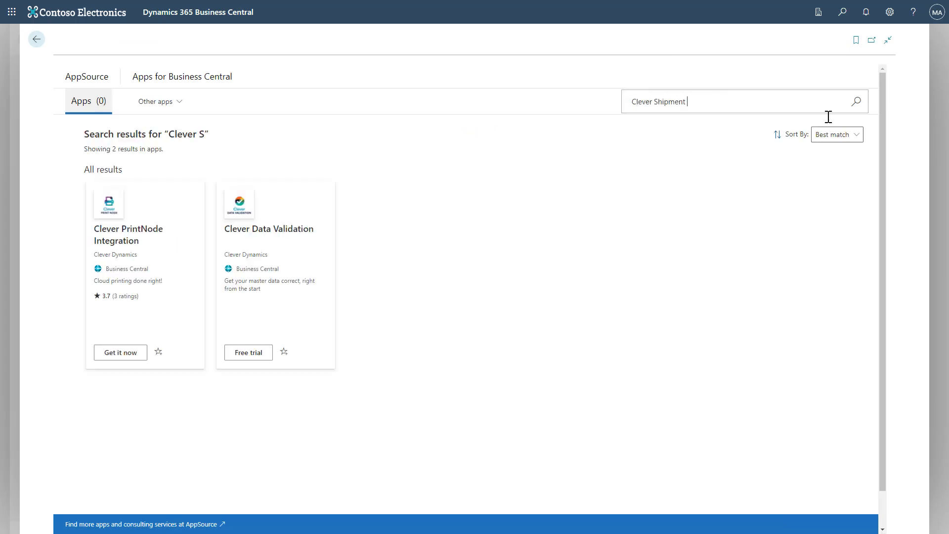
click(155, 232)
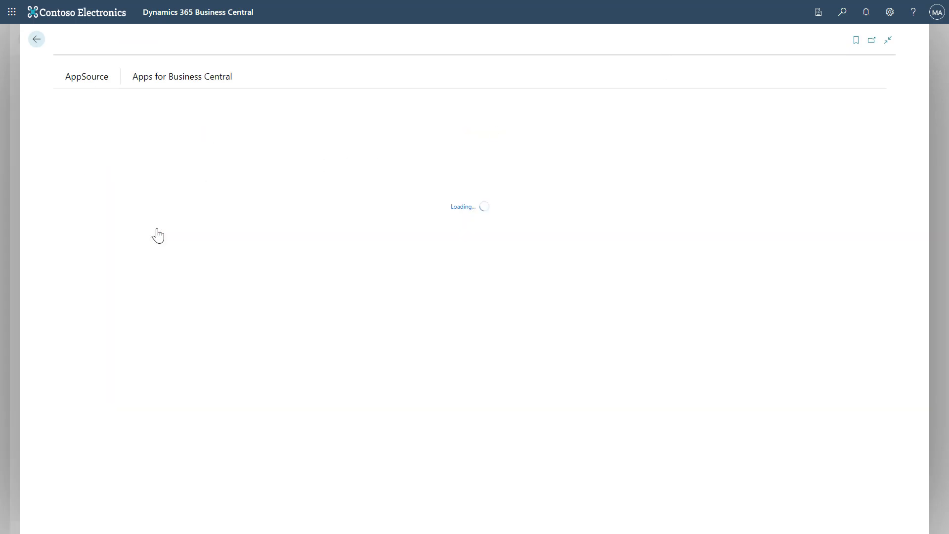
Step: Start a free trial of Clever Shipping Agent Integration and install it
click(155, 225)
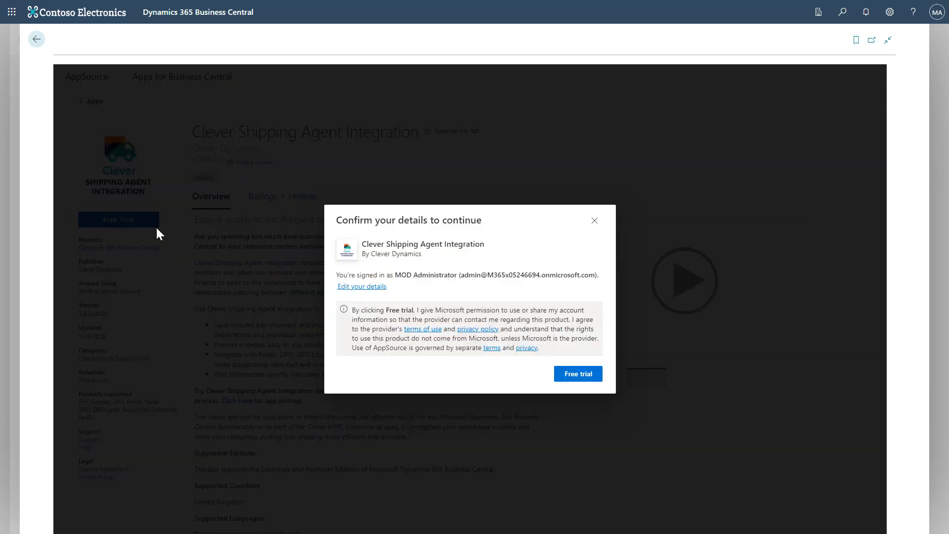
click(579, 375)
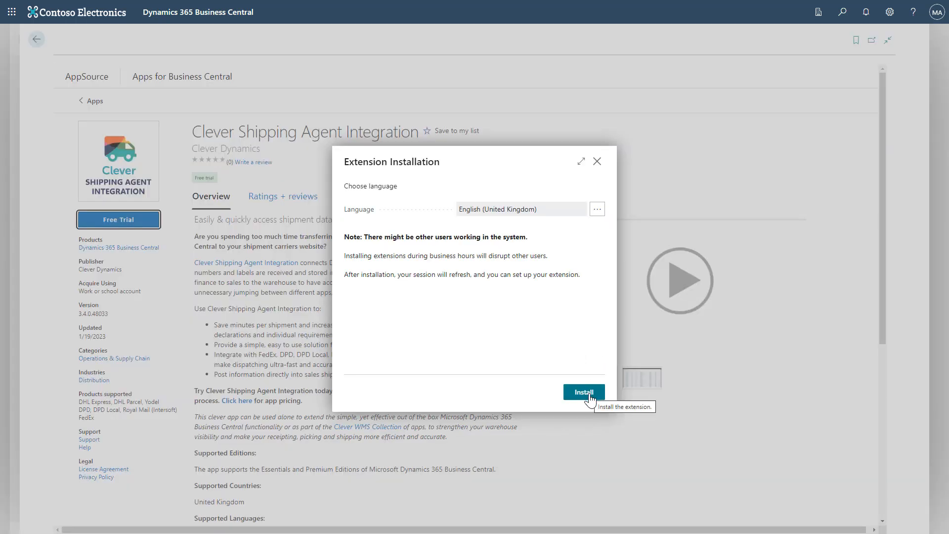
click(584, 392)
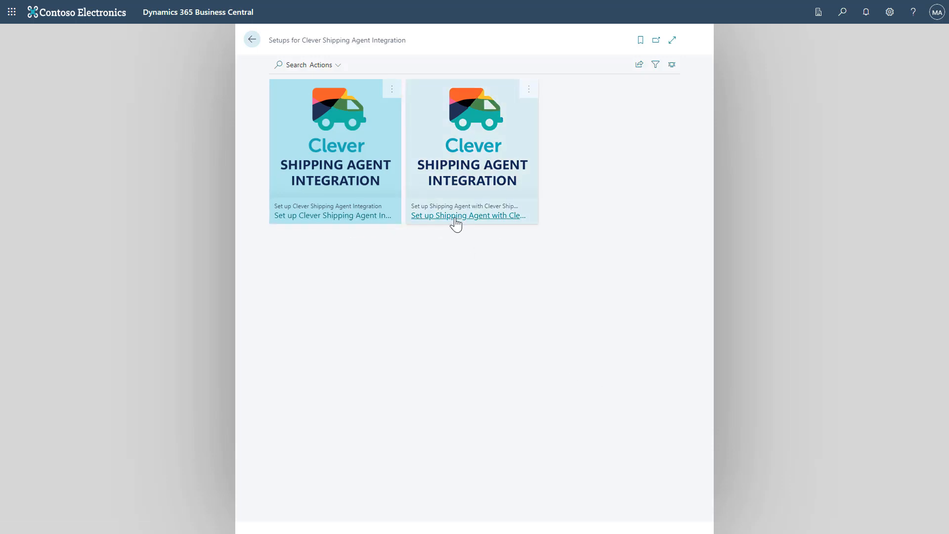
Step: Switch the Clever Shipping Agent Integration setups page from tiles to List layout
click(674, 67)
click(654, 93)
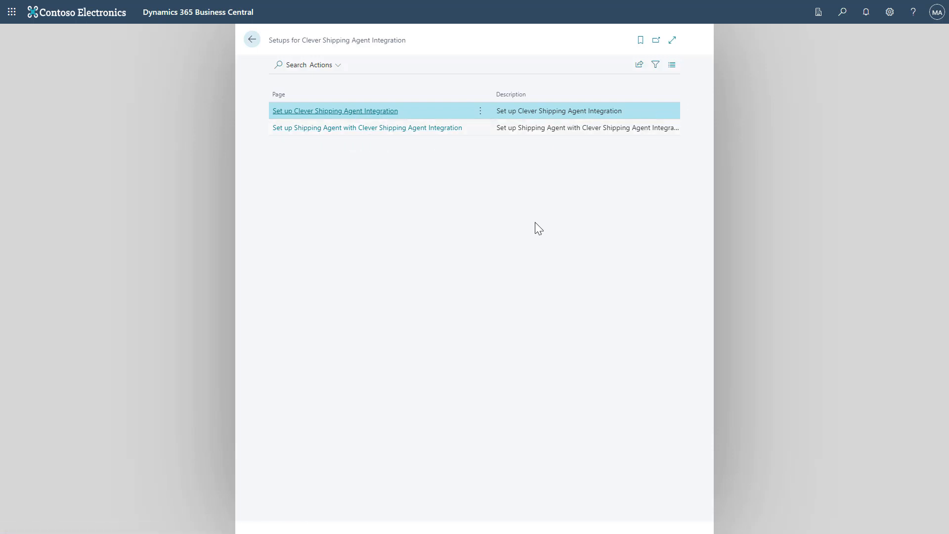
Step: Launch the integration setup and get the DEFAULT configuration
click(371, 115)
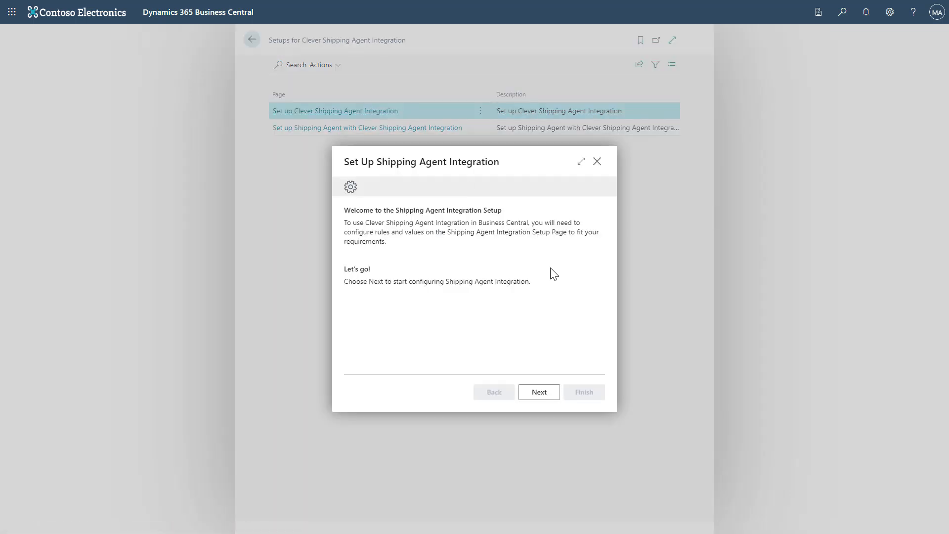
click(539, 393)
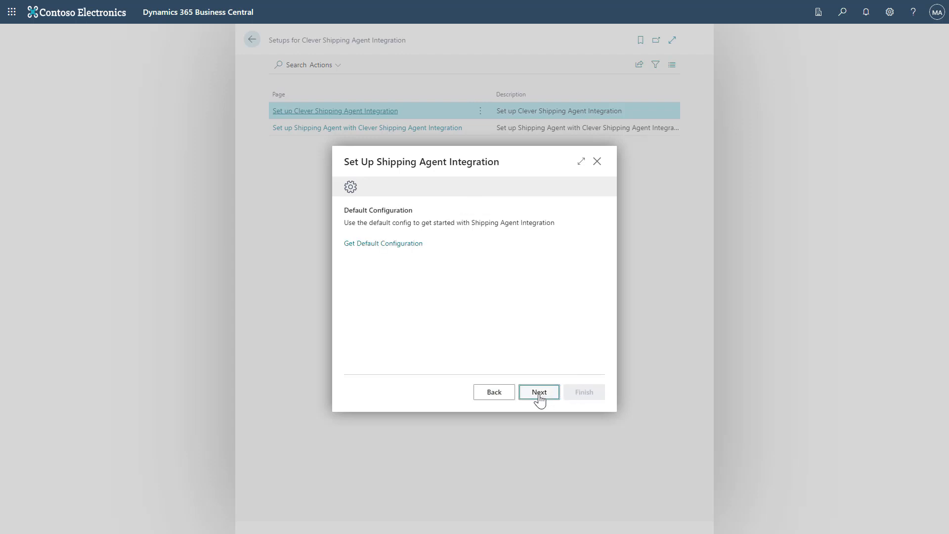
click(404, 247)
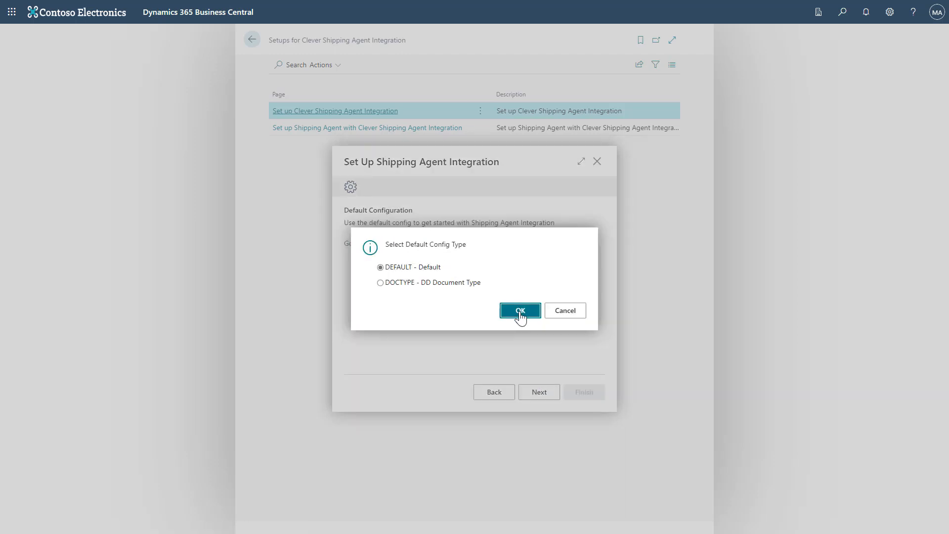
click(520, 311)
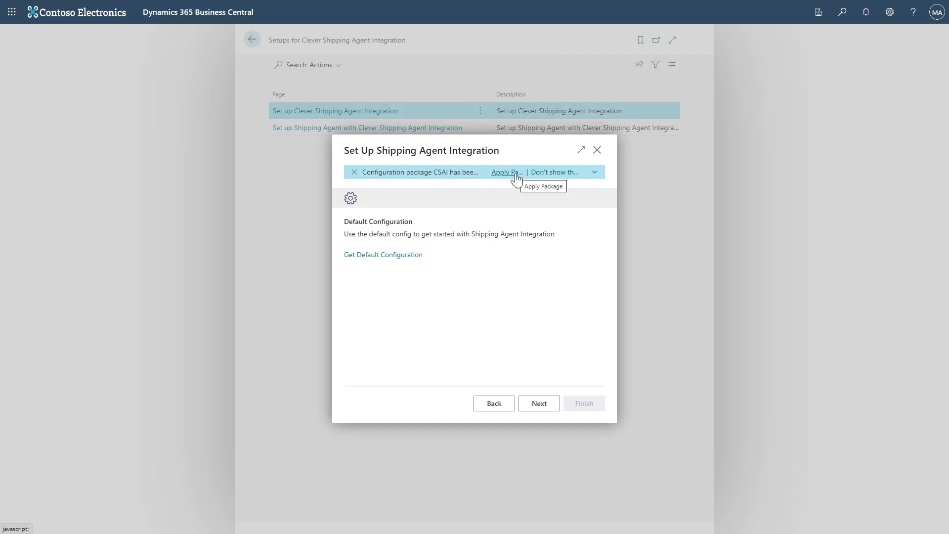
Step: Apply the imported CSAI configuration package and continue to Consignments
click(595, 172)
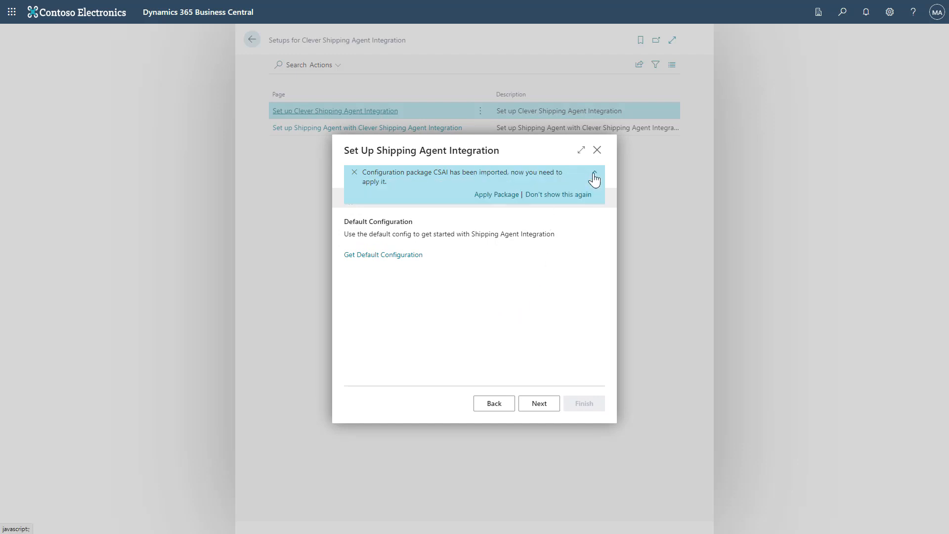
click(496, 194)
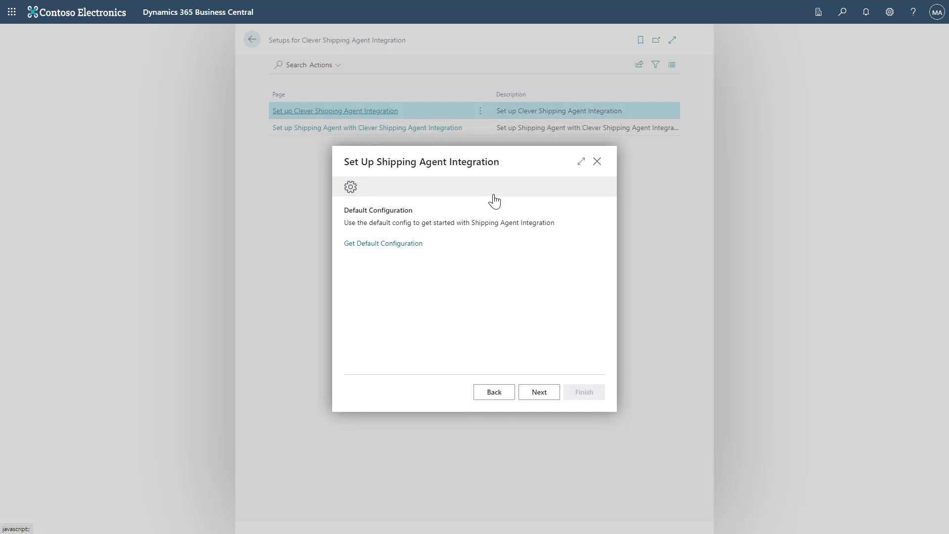
click(538, 392)
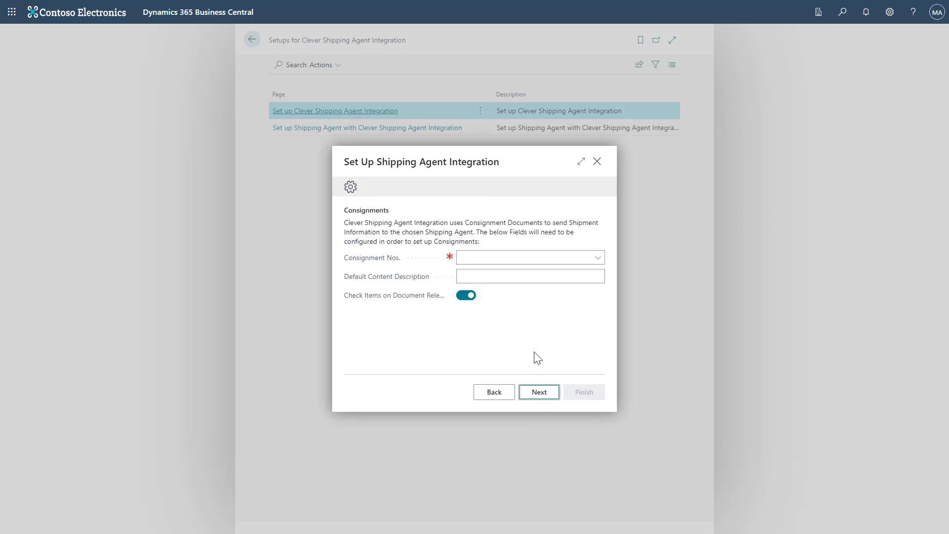
Step: From the Consignment Nos. lookup, create a new number series CONSIGN described as CSA
click(598, 261)
click(598, 261)
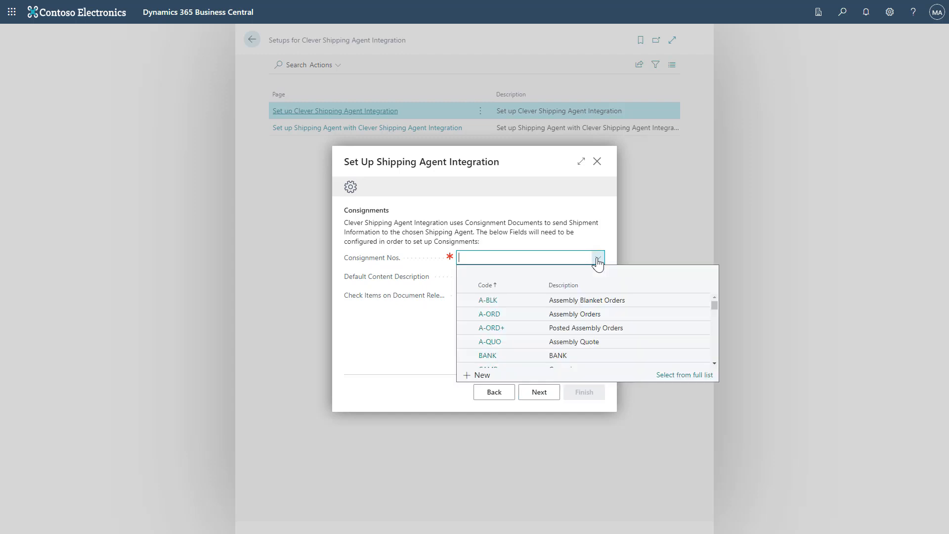
click(483, 378)
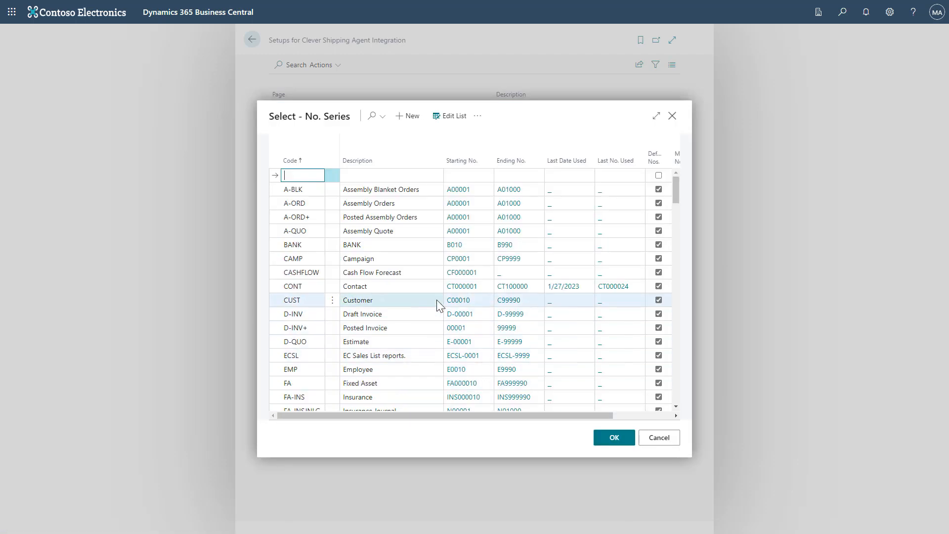
text(CONSIGN)
key(Tab)
text(CSA)
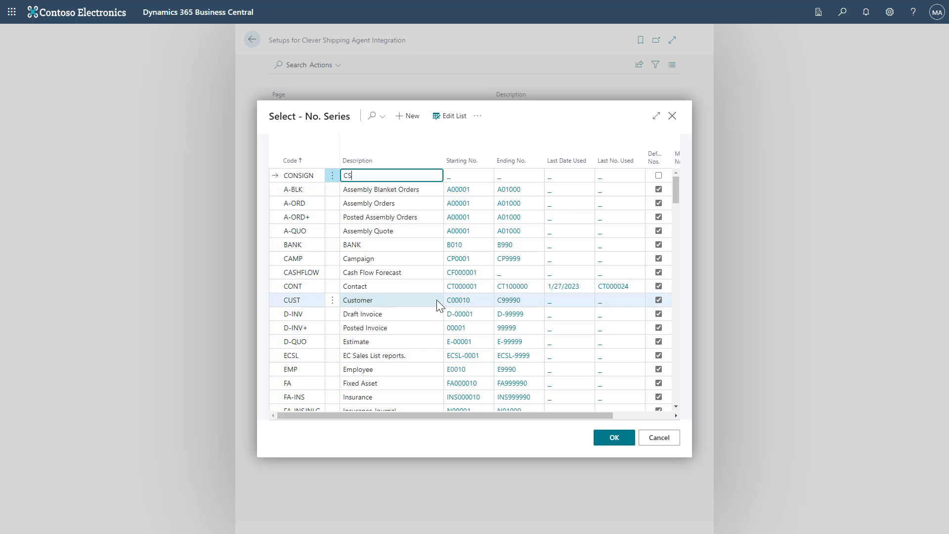
Step: Give CONSIGN starting number CON000001, mark it Default Nos., and use it for consignments
click(465, 180)
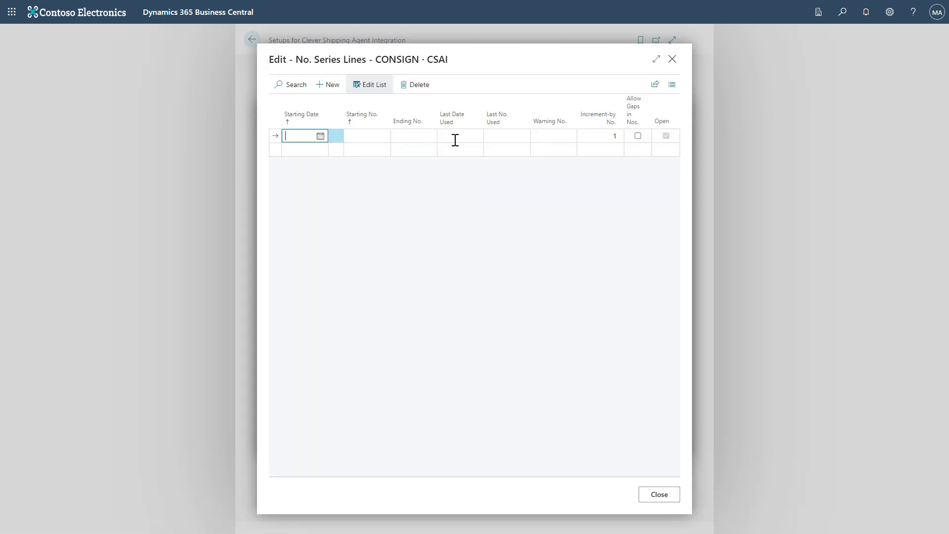
click(380, 137)
text(CON000001)
key(Tab)
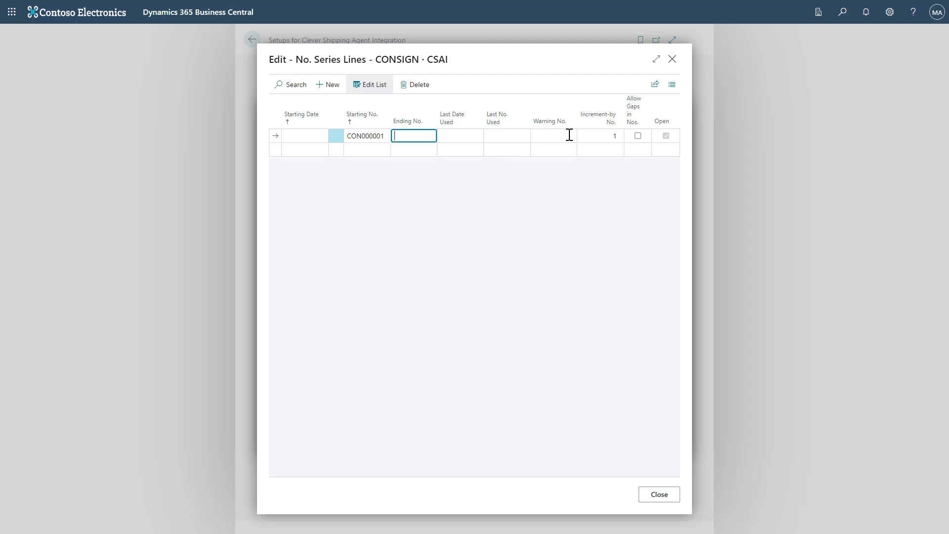
click(657, 495)
click(659, 175)
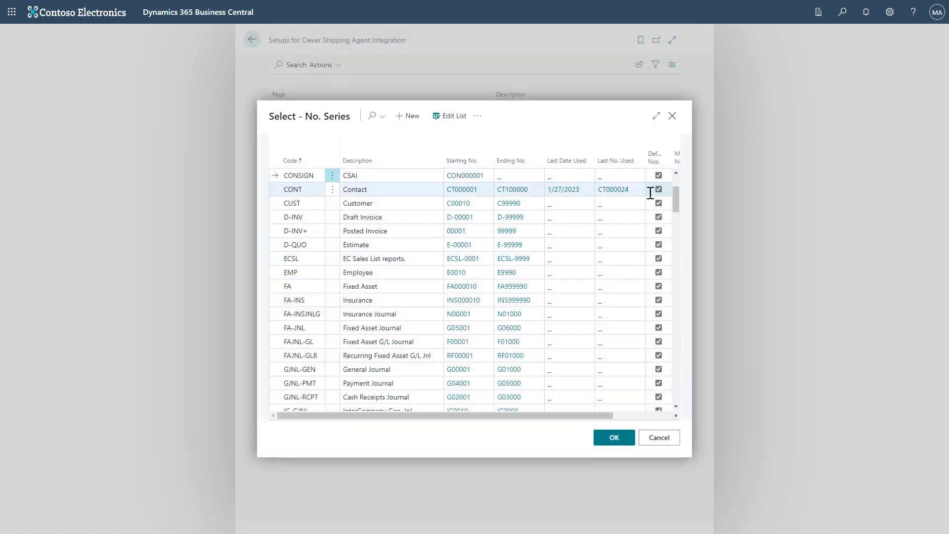
click(615, 438)
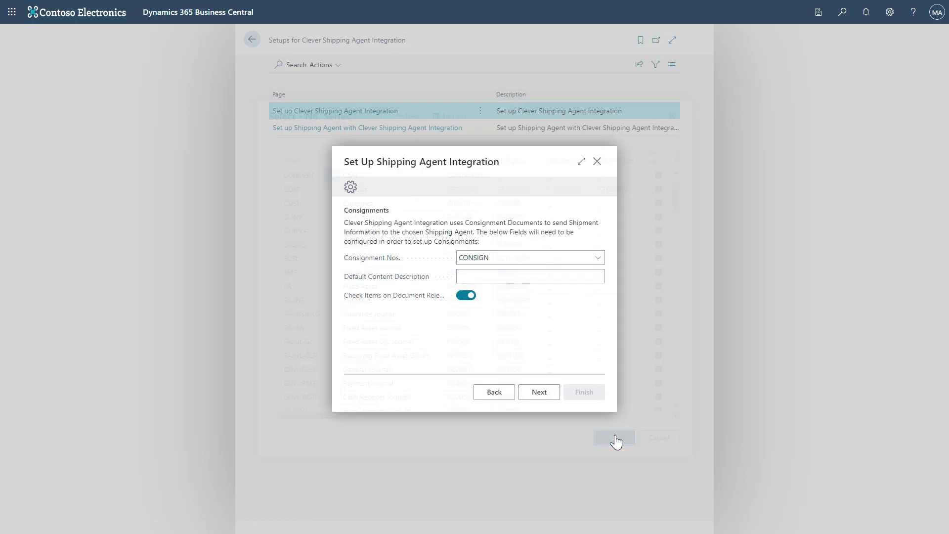
Step: Set the Default Content Description to 'Consignments' and continue to Printing
click(576, 277)
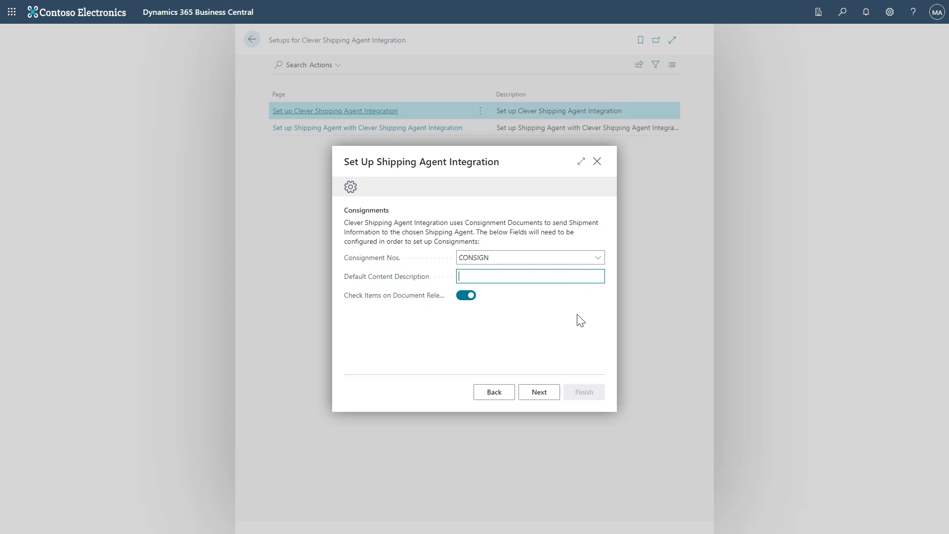
text(Consignments)
key(Tab)
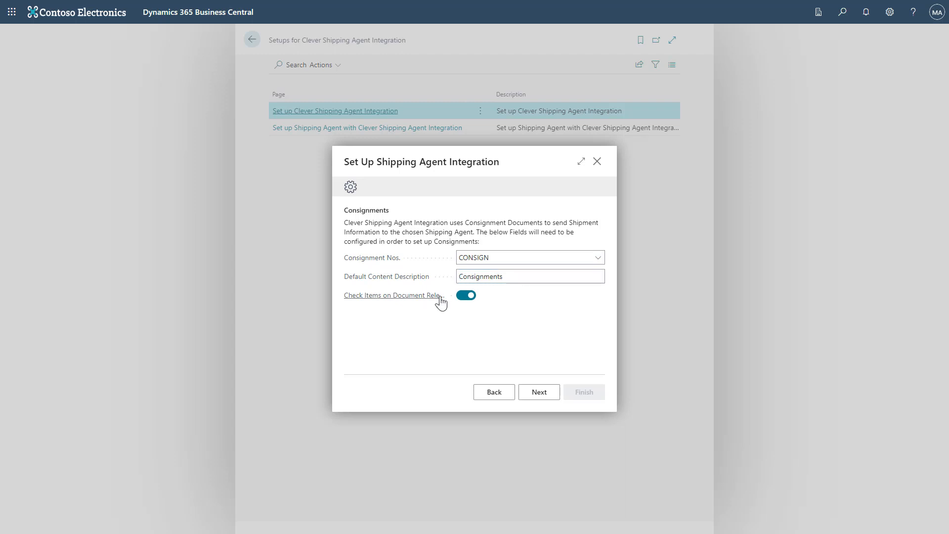
mouse_move(430, 298)
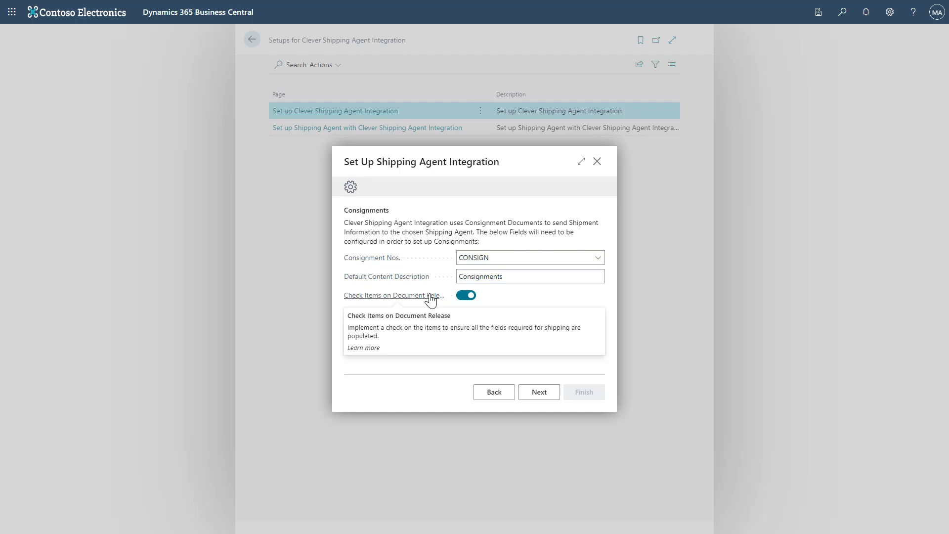
click(526, 396)
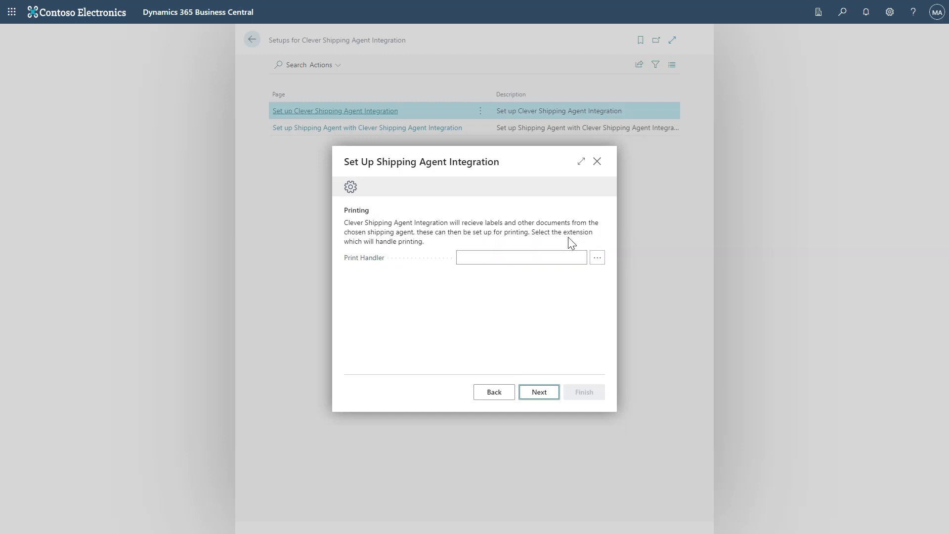
Step: Leave the print handler empty and move on to Warehouse Shipments
click(596, 258)
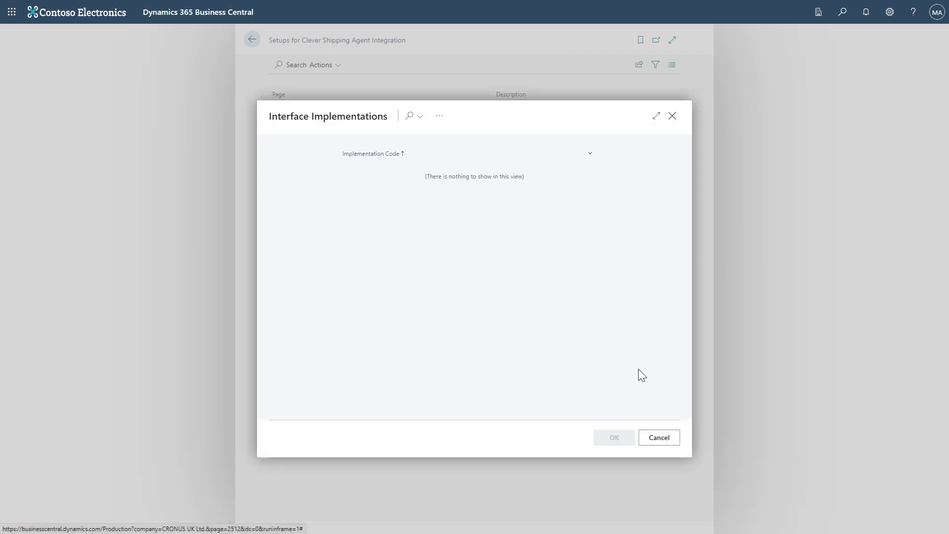
click(654, 439)
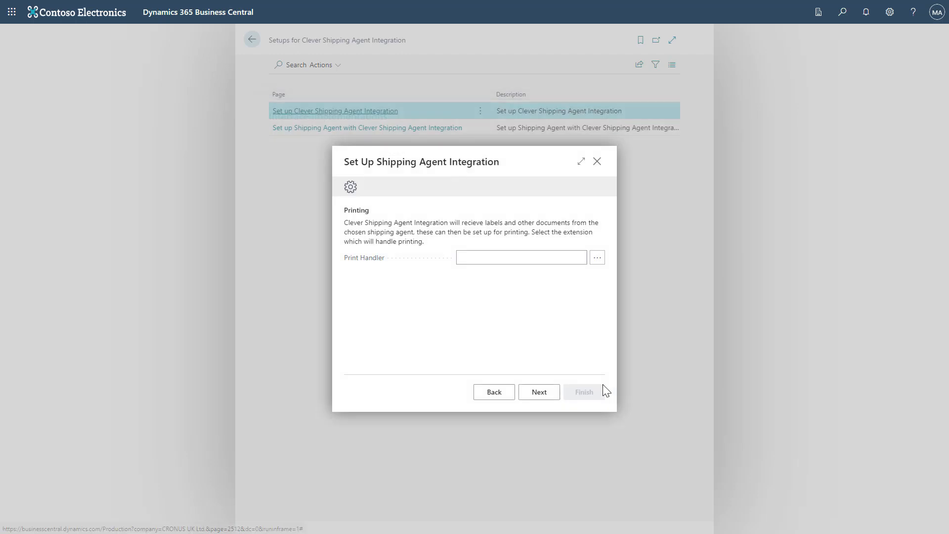
click(556, 401)
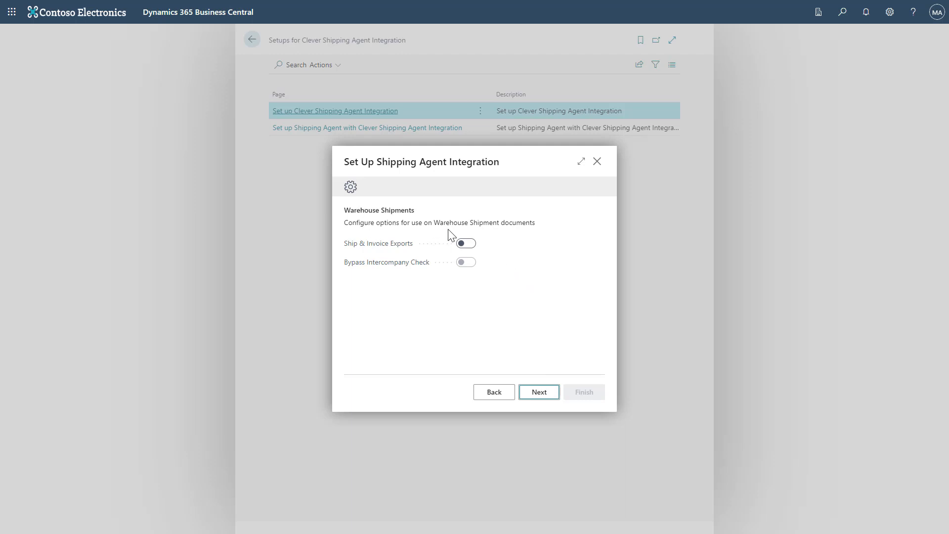
Step: Leave Ship & Invoice Exports and Bypass Intercompany Check off and continue to Interfaces
mouse_move(389, 246)
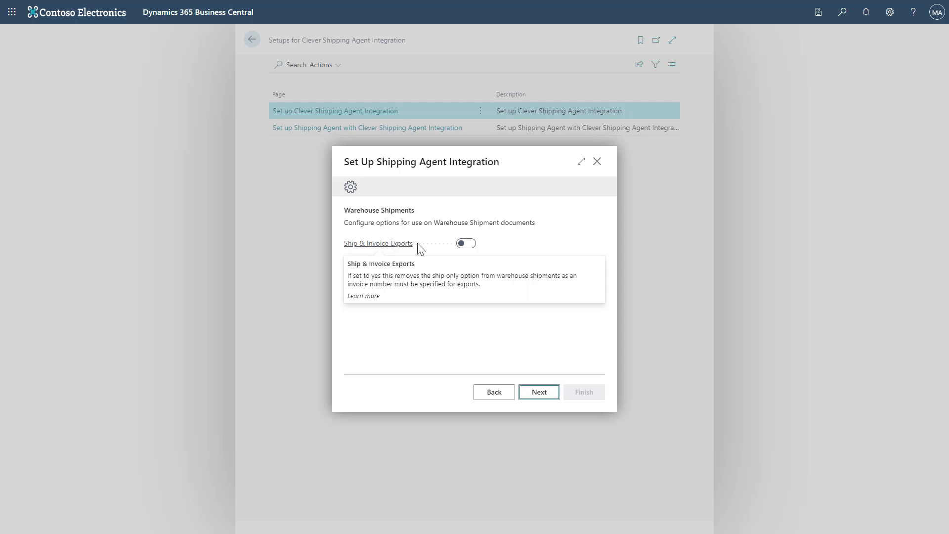
mouse_move(420, 273)
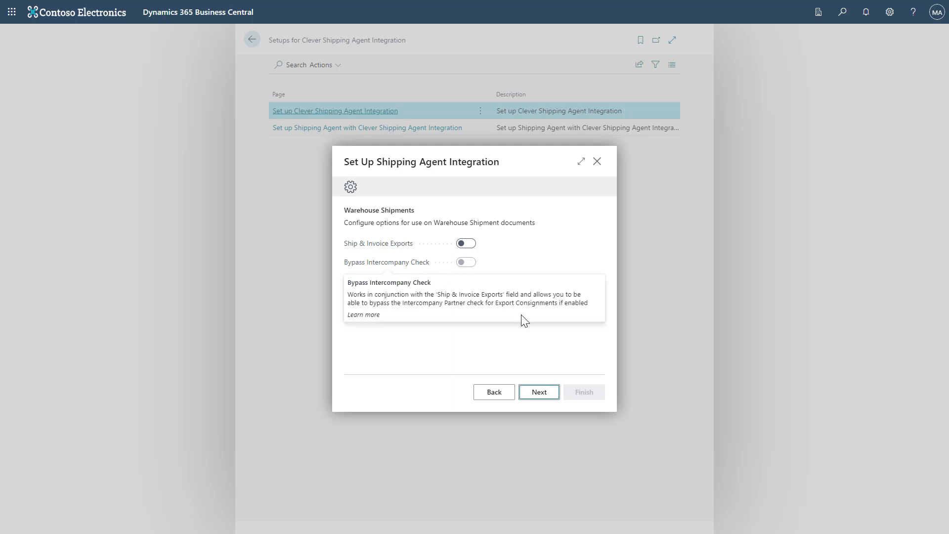
click(544, 393)
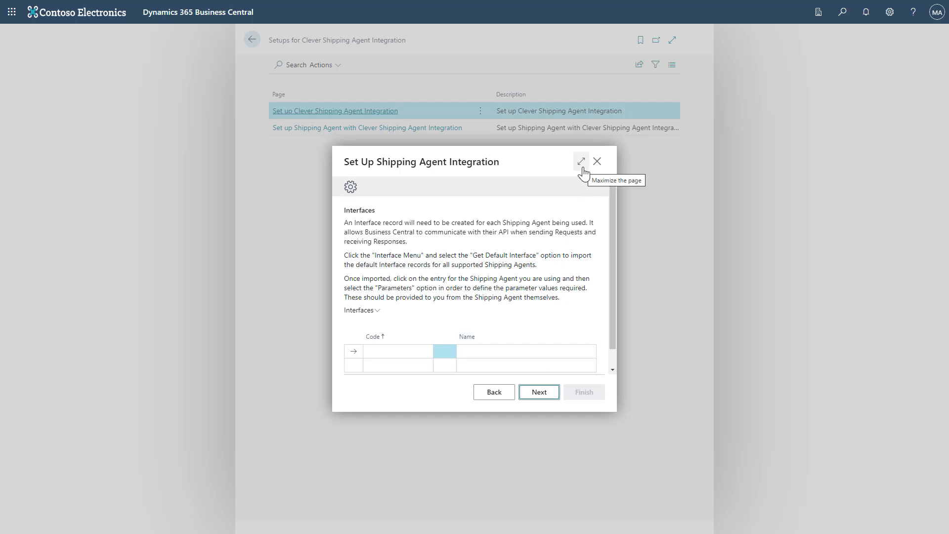
Step: Import the default shipping agent interfaces using the CSAI config type
click(582, 162)
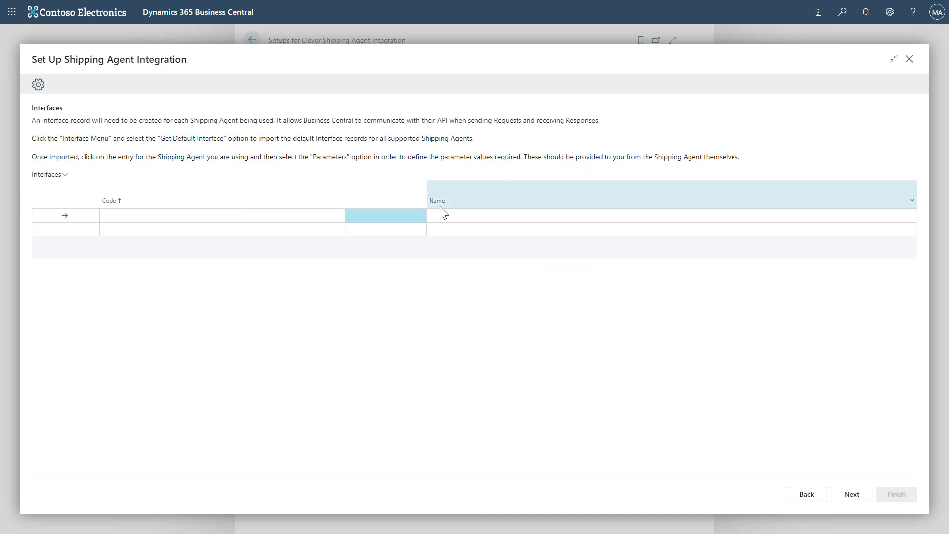
click(64, 179)
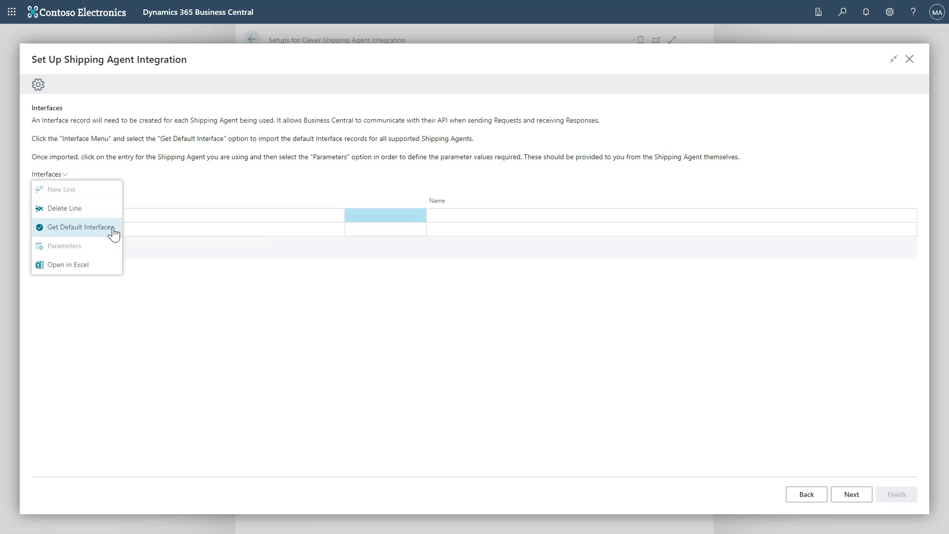
click(80, 227)
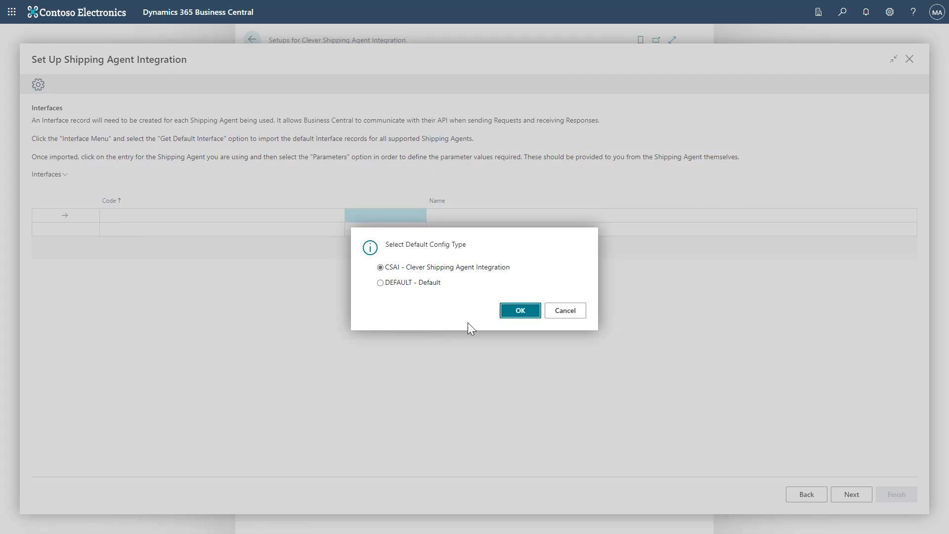
click(510, 313)
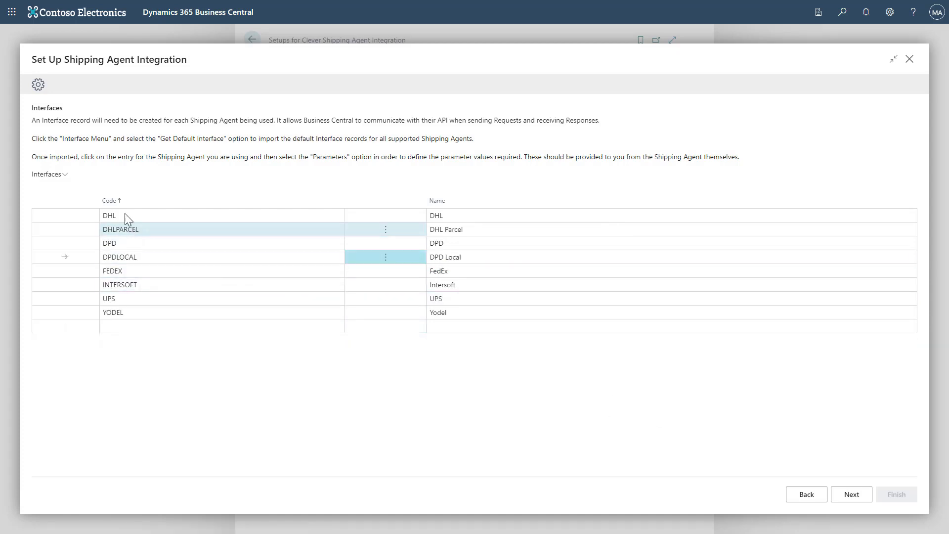
Step: Review the DPD Local interface parameters, then finish the integration setup
click(61, 178)
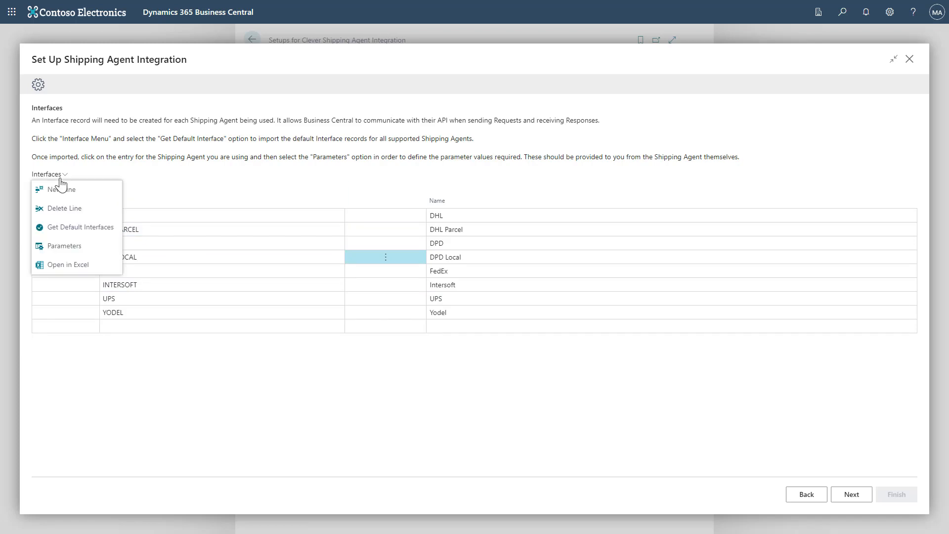
click(67, 246)
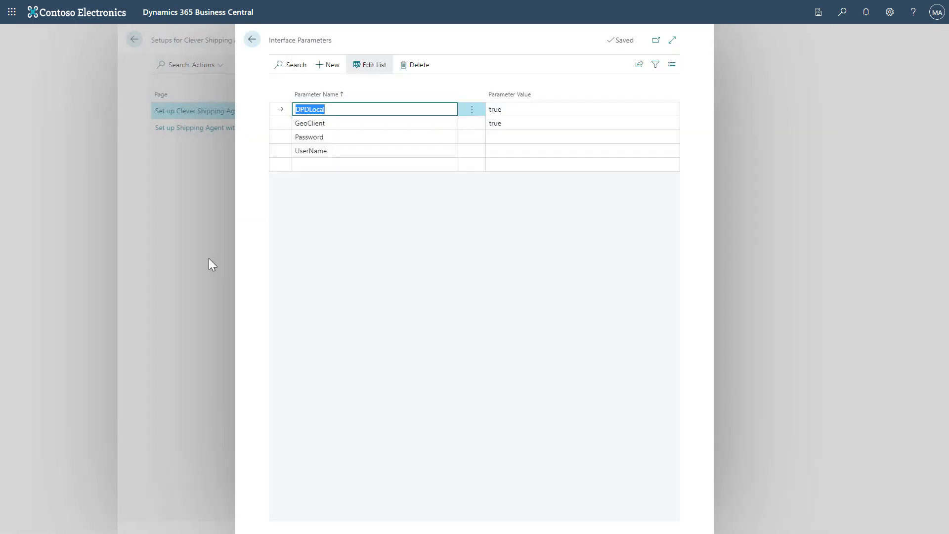
click(252, 39)
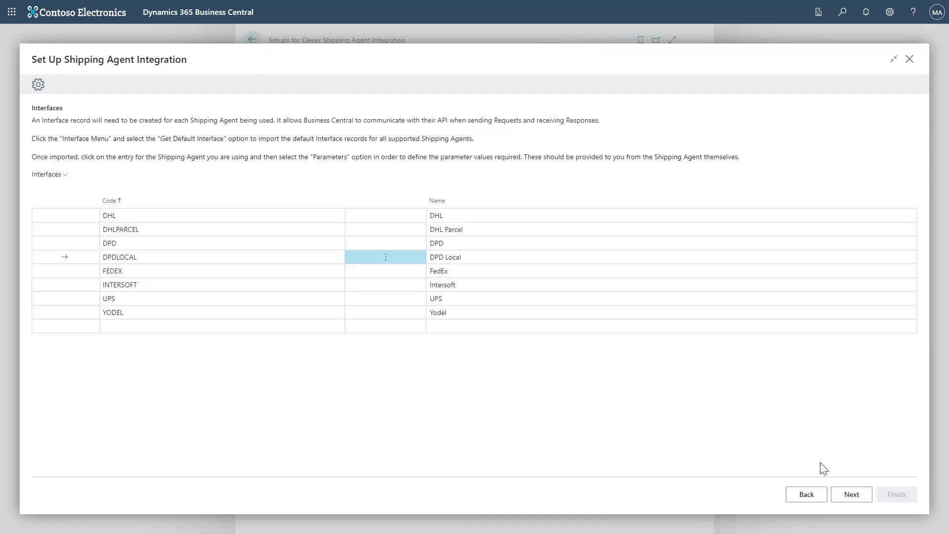
click(839, 496)
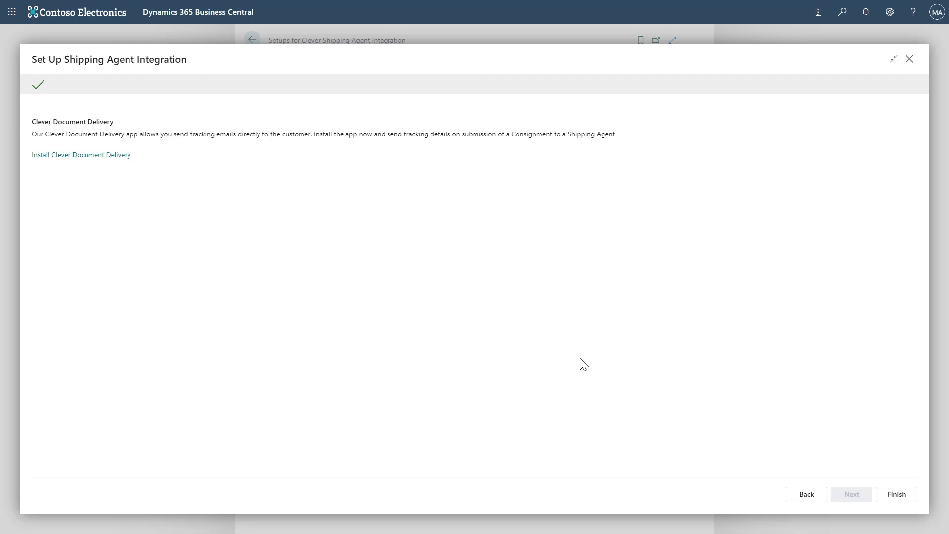
click(895, 499)
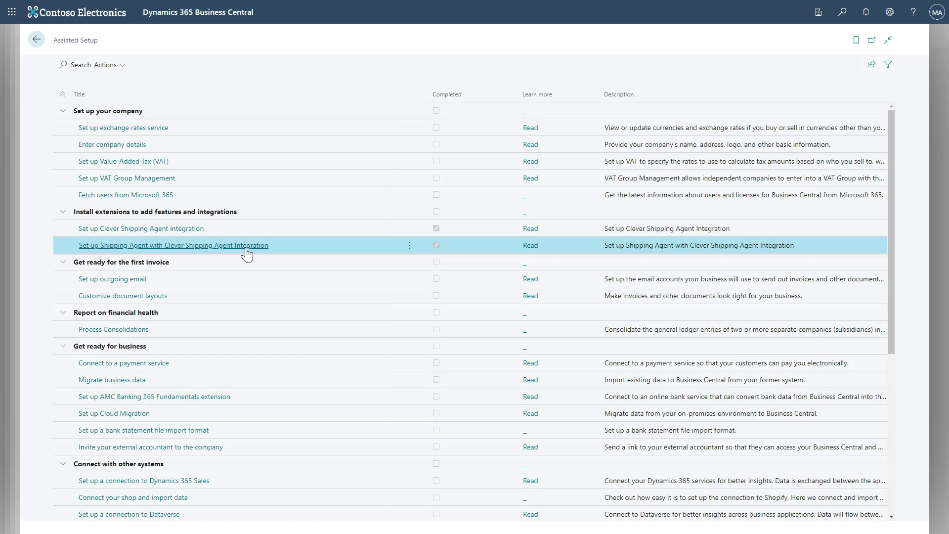
Step: Rerun the shipping agent setup guide and choose YODEL as the Shipping Agent Code
click(246, 246)
click(510, 302)
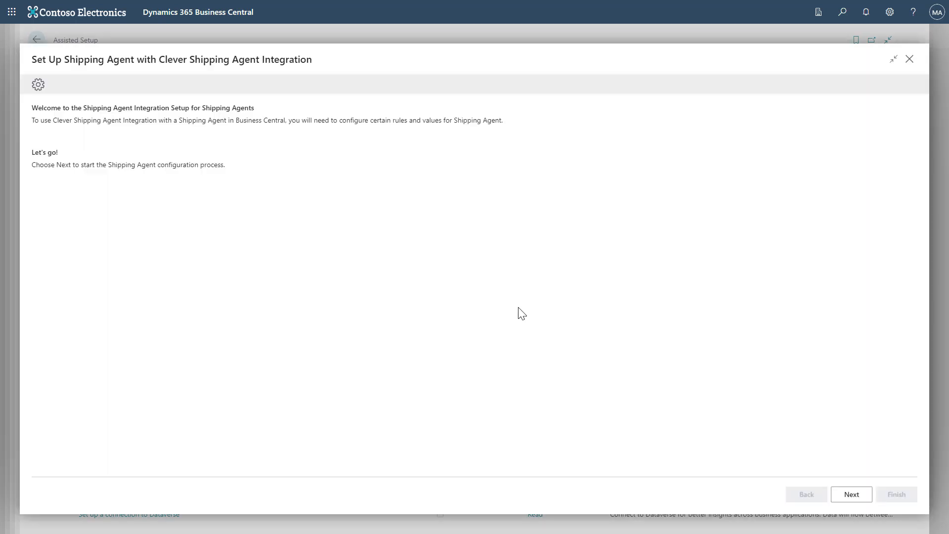
click(865, 498)
click(910, 143)
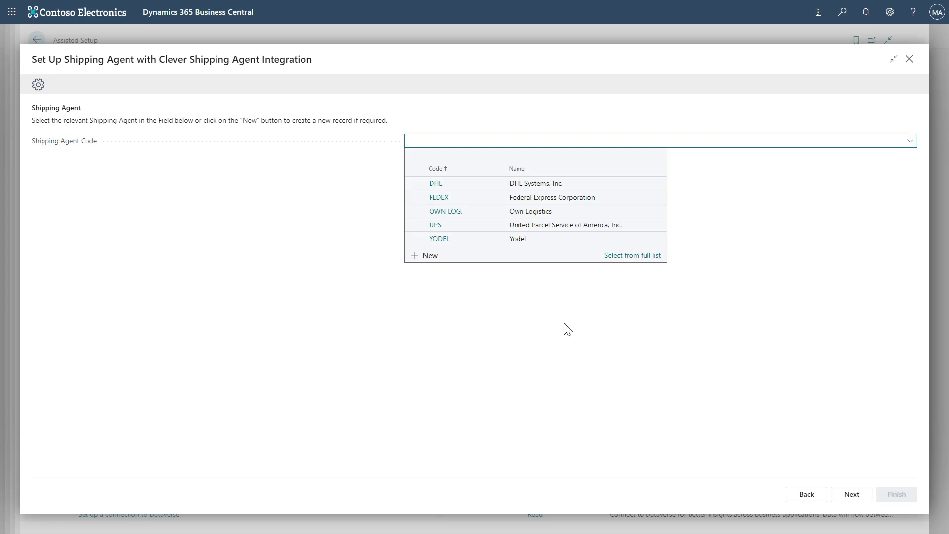
click(524, 241)
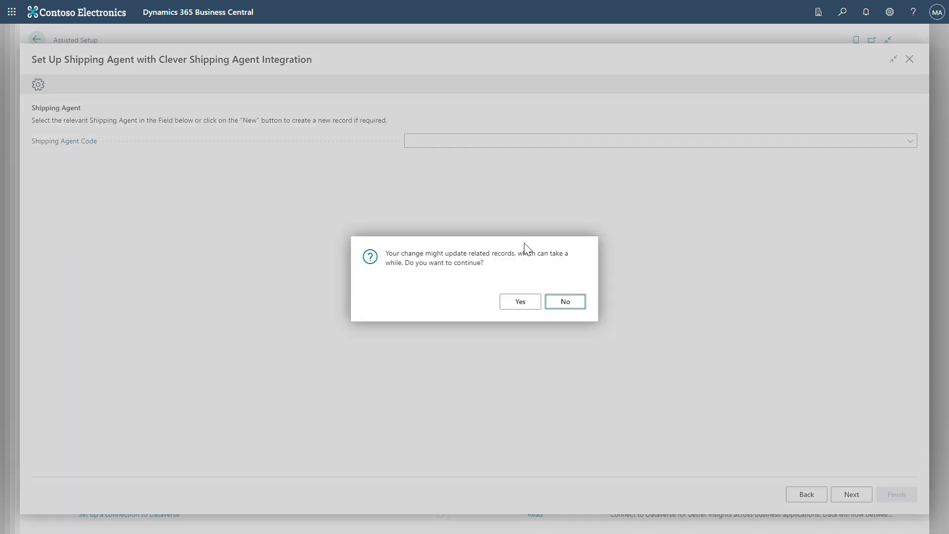
click(524, 304)
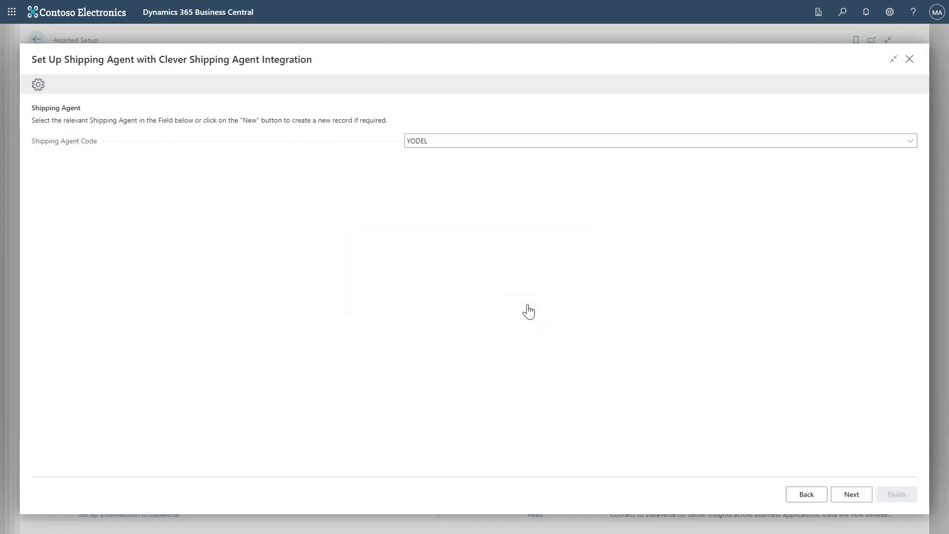
click(857, 492)
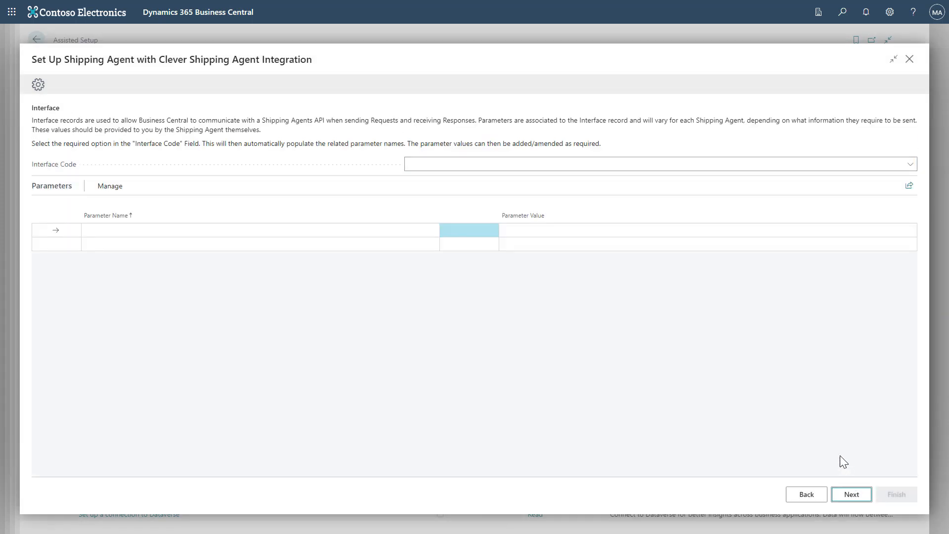
Step: Link the YODEL interface, enter the Identity credential, and continue to General
click(888, 168)
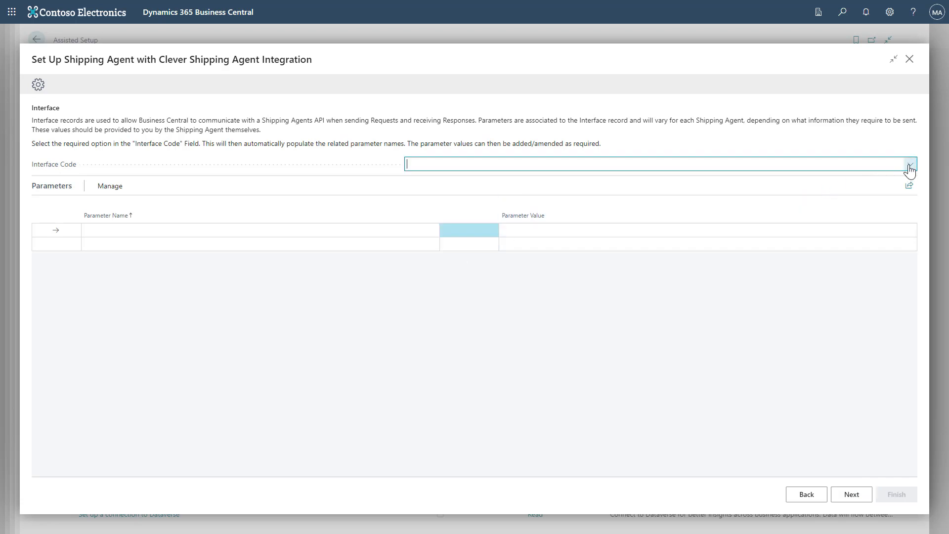
drag(662, 223, 662, 242)
click(562, 266)
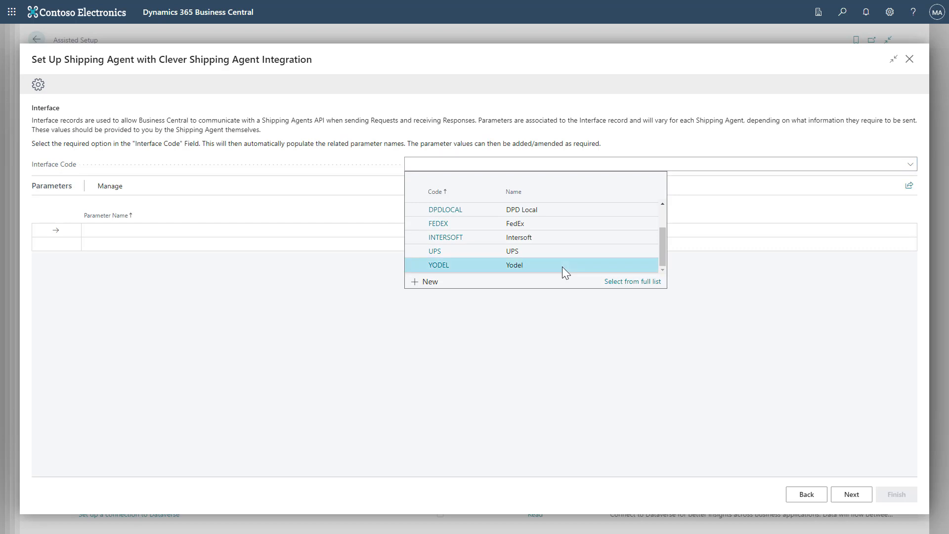
click(573, 230)
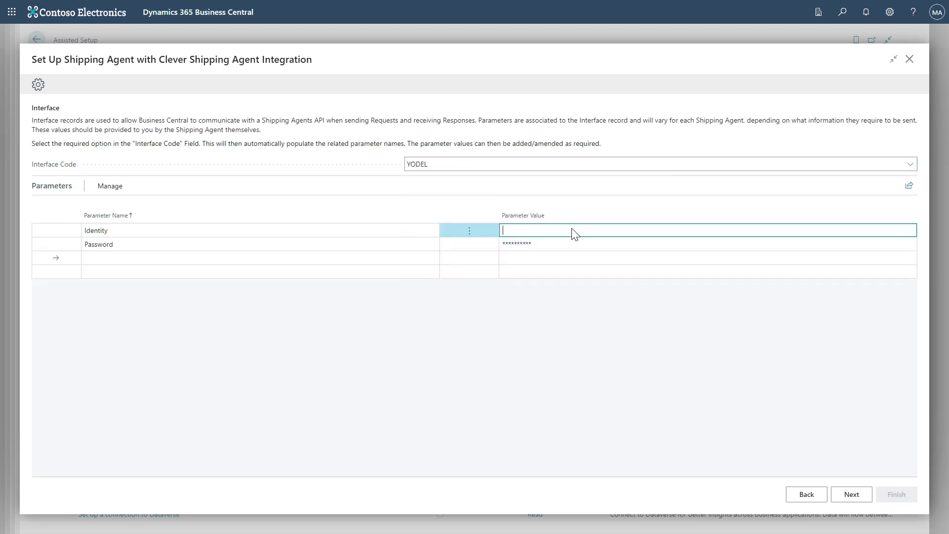
text(ID)
key(Tab)
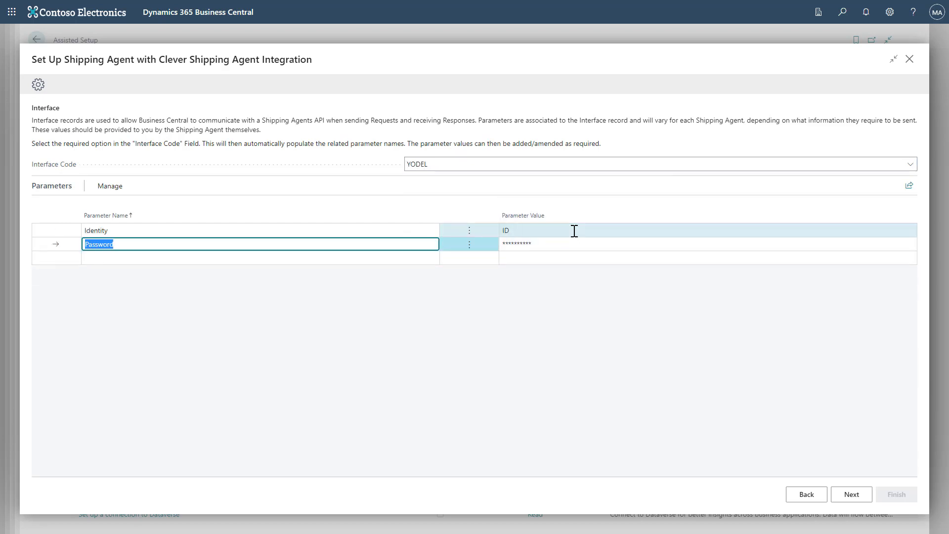
key(Tab)
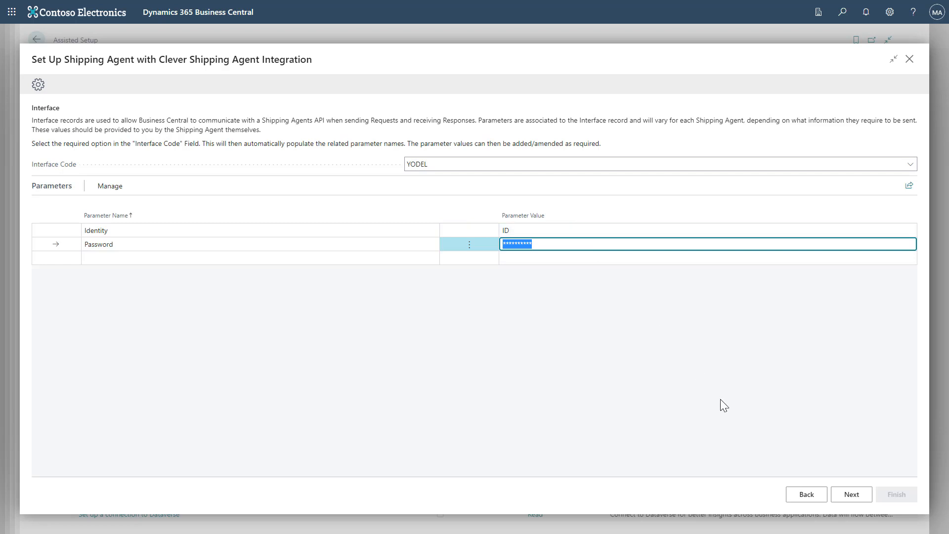
click(837, 498)
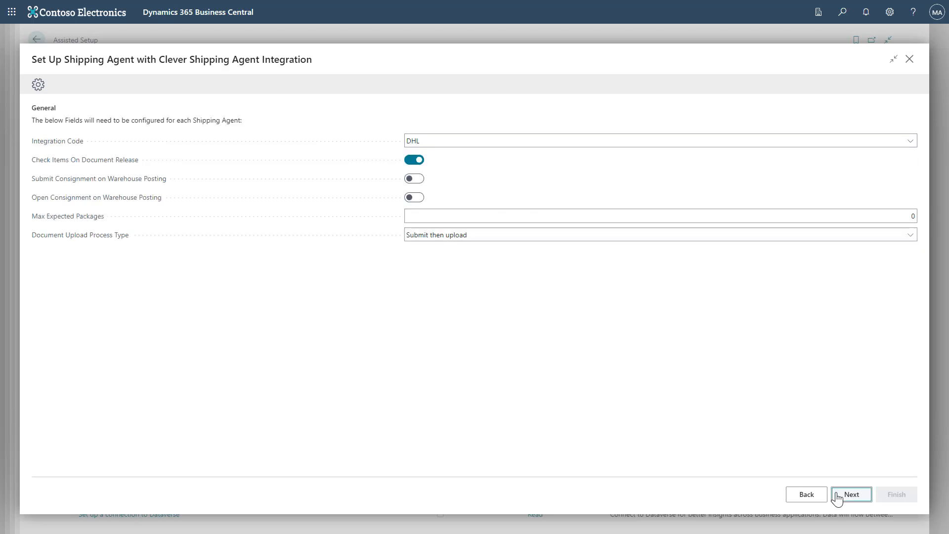
Step: Set Integration Code to Yodel and turn on Open Consignment on Warehouse Posting
click(551, 138)
click(544, 214)
click(544, 138)
click(482, 208)
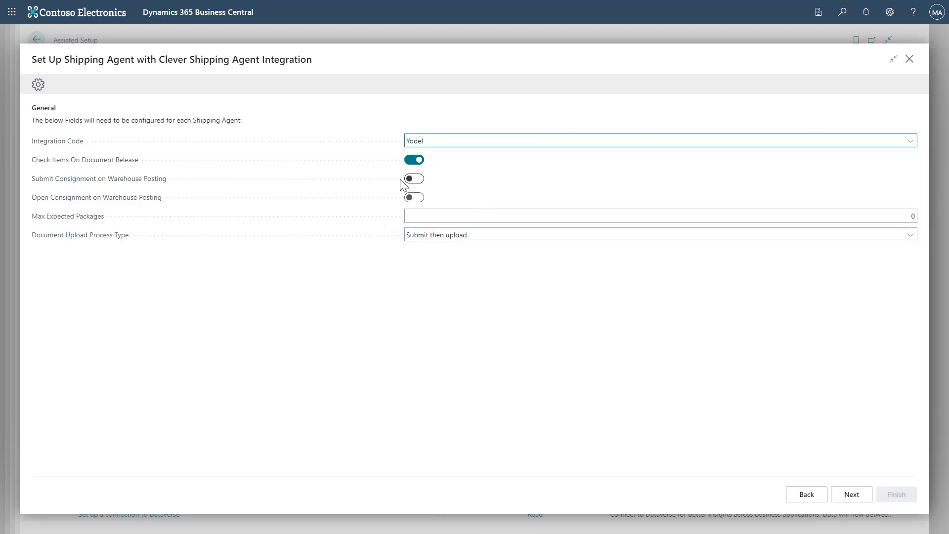
click(413, 198)
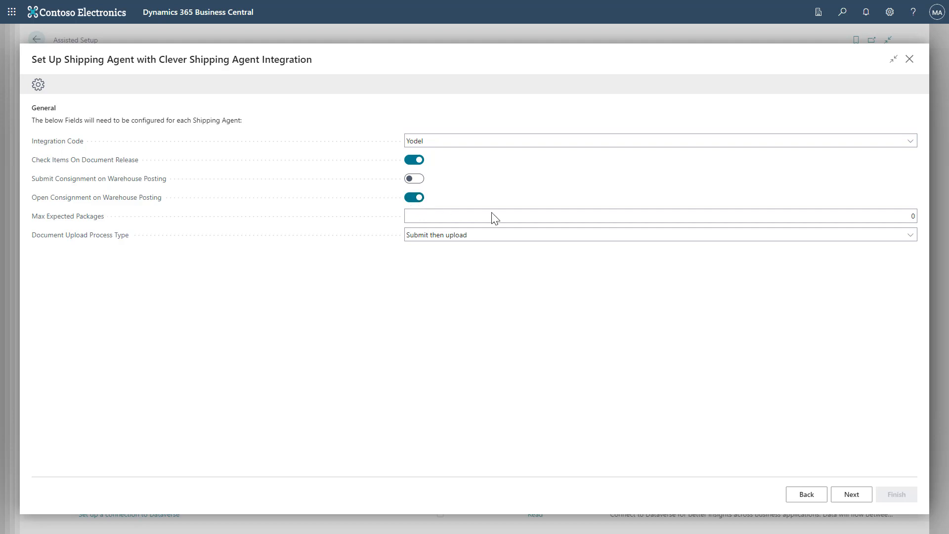
Step: Set Max Expected Packages to 5, keep Submit then upload, and continue to Services
click(653, 217)
text(56)
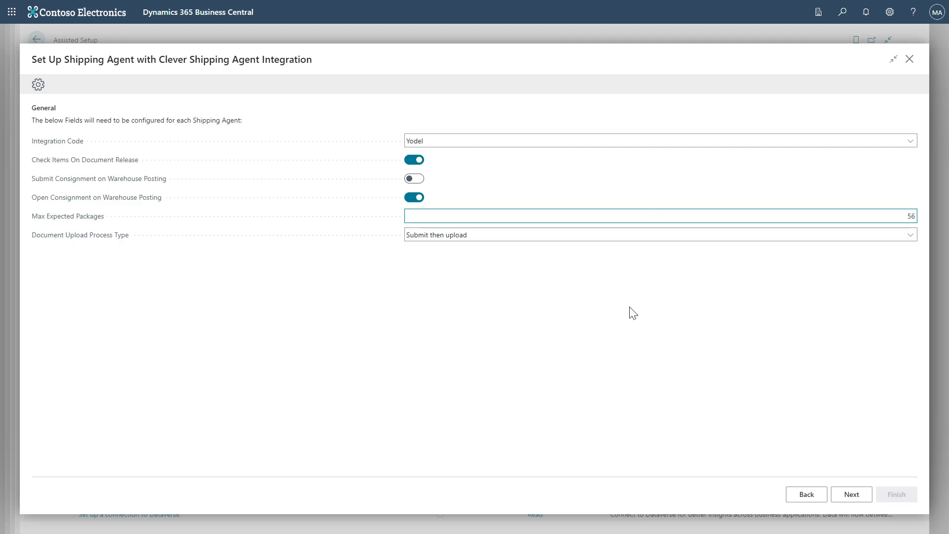
key(BackSpace)
click(631, 312)
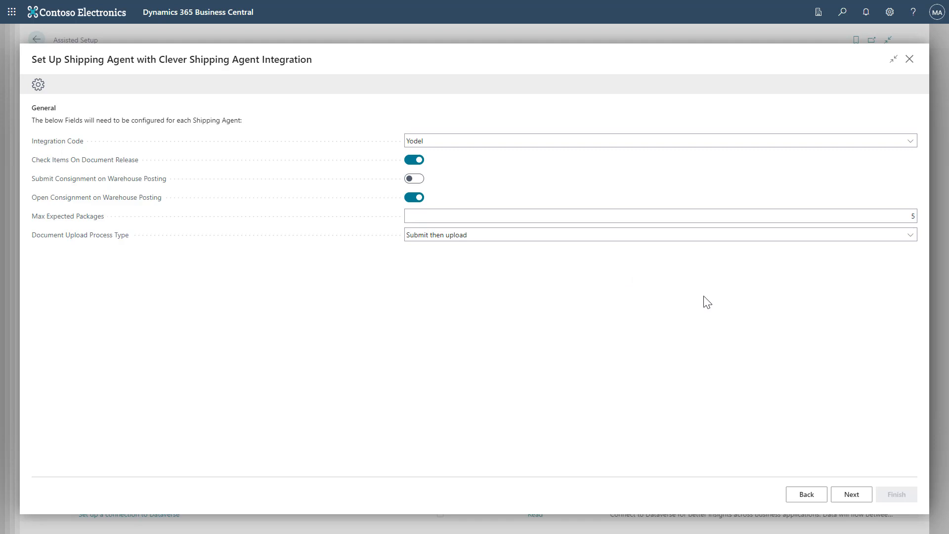
click(679, 237)
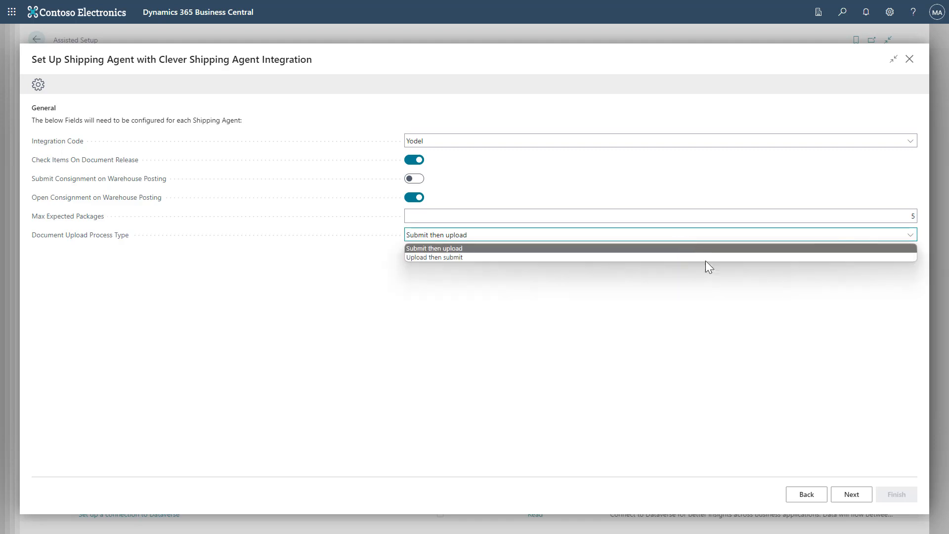
click(800, 413)
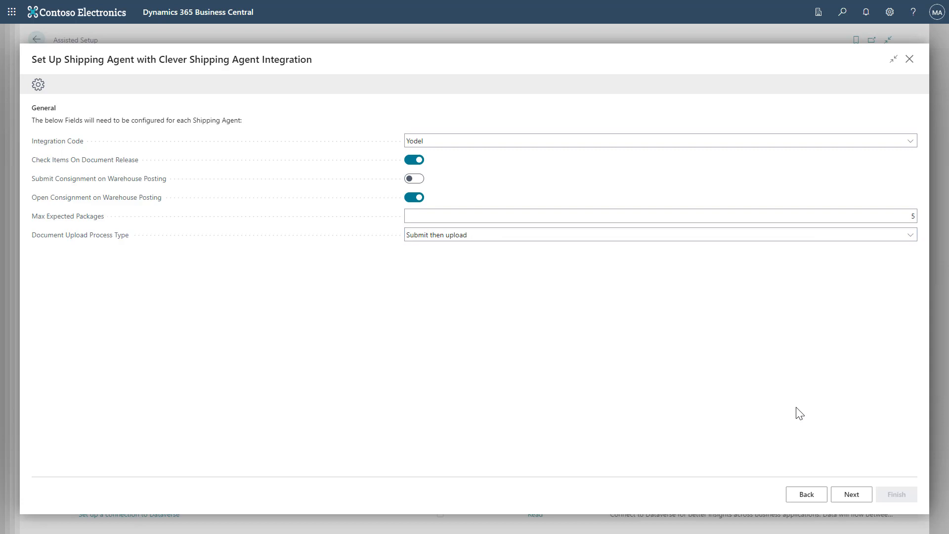
click(851, 494)
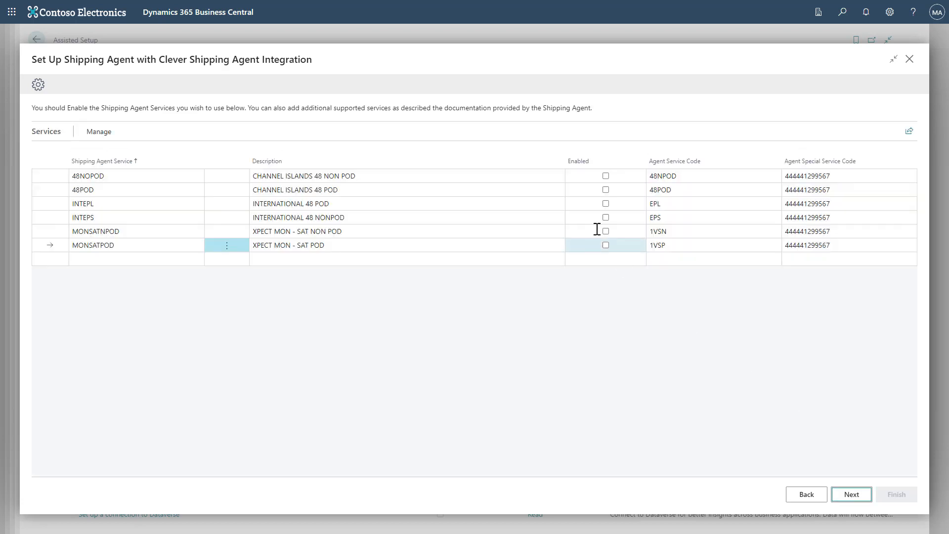
Step: Enable 48NOPOD, 48POD, INTEPL, INTEPS, MONSATNPOD and MONSATPOD, then continue to Packaging
click(605, 176)
click(605, 190)
click(605, 204)
click(608, 221)
click(608, 232)
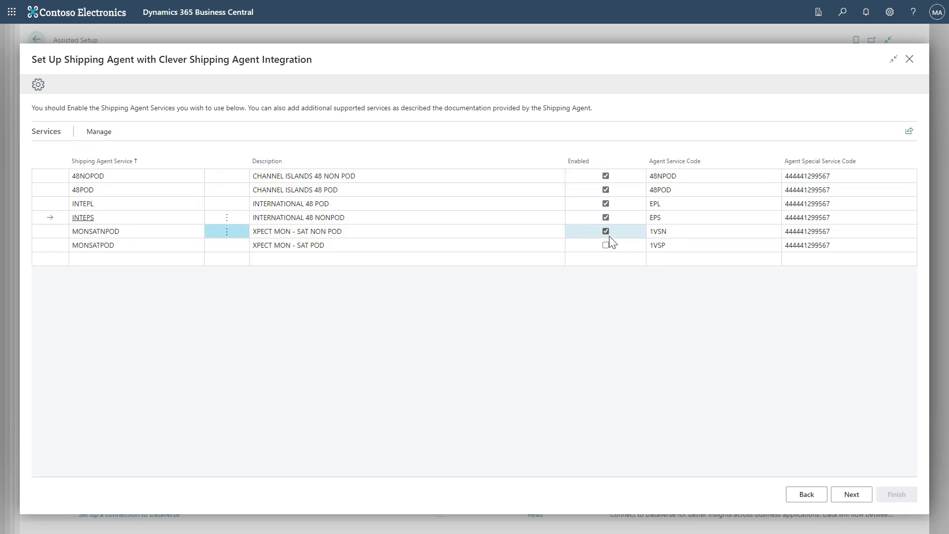
click(607, 245)
click(125, 259)
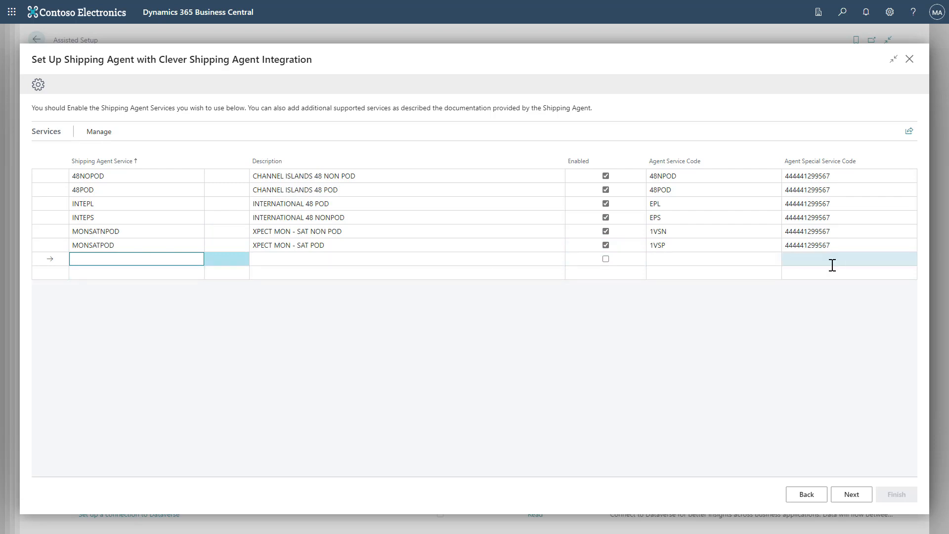
click(861, 492)
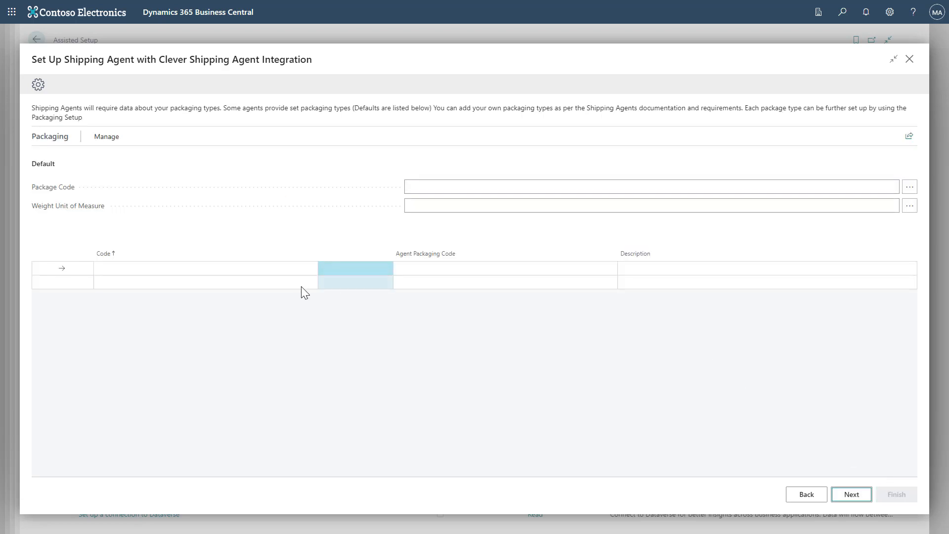
Step: Add a packaging line BOXES with agent code APC and description 'Description'
click(283, 273)
text(BOXES)
key(Tab)
text(APC)
key(Tab)
text(Description)
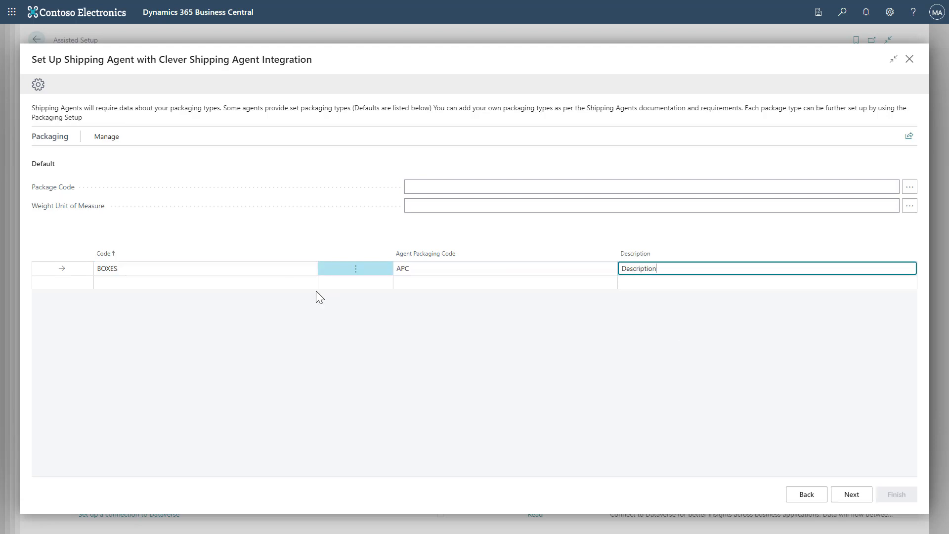
Step: In the BOXES packaging setup, use BOX dimension units sized 5 × 5 × 10
click(114, 143)
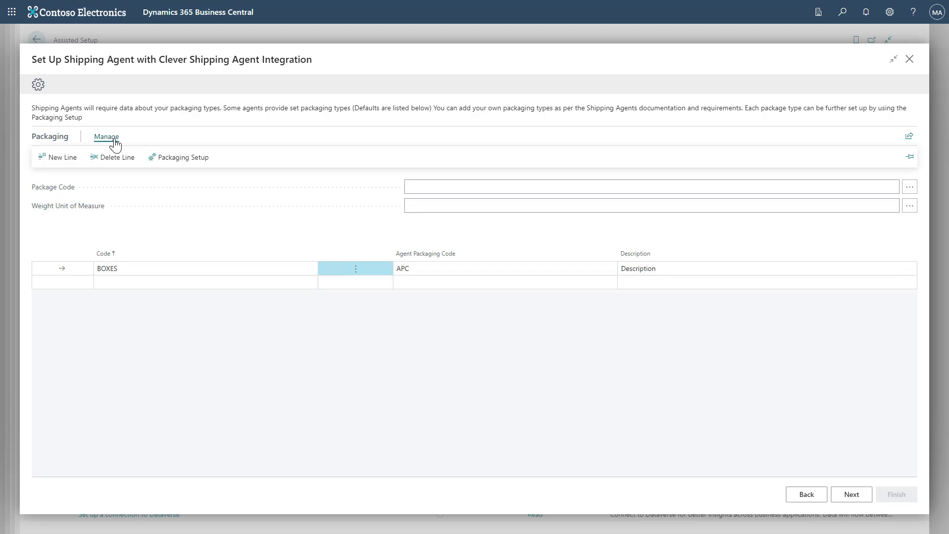
click(179, 159)
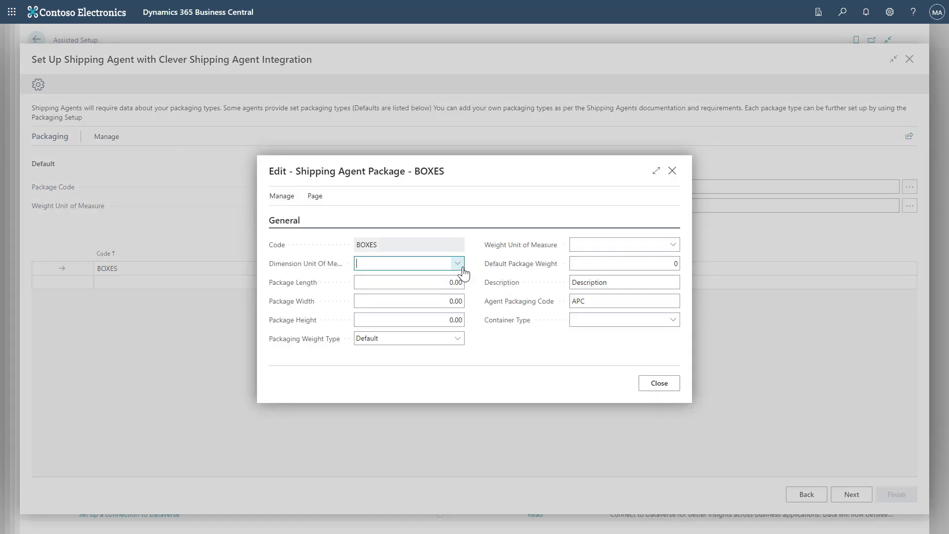
click(461, 267)
click(418, 309)
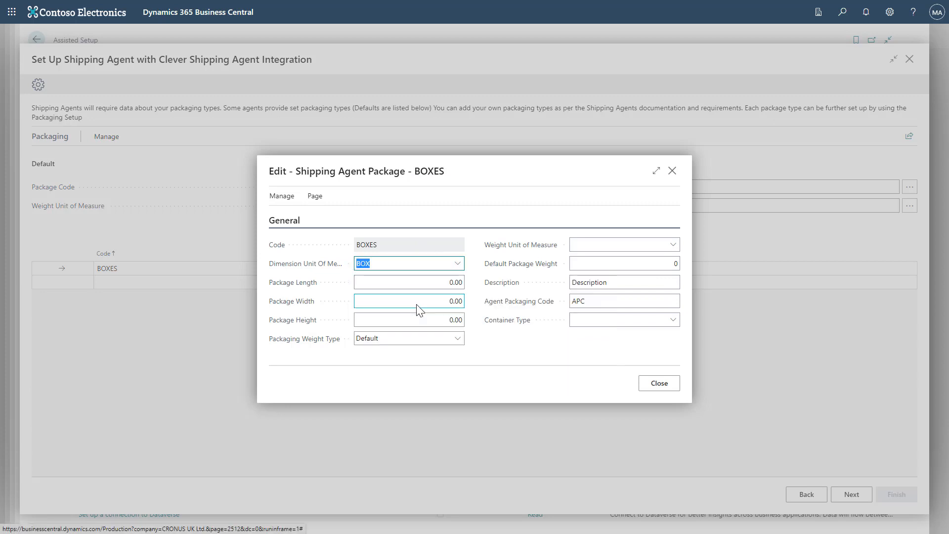
click(438, 283)
text(5)
click(441, 300)
text(5)
click(448, 320)
text(10)
click(472, 347)
Step: Keep the Default weight type, set the weight unit to BOX, and close
click(462, 340)
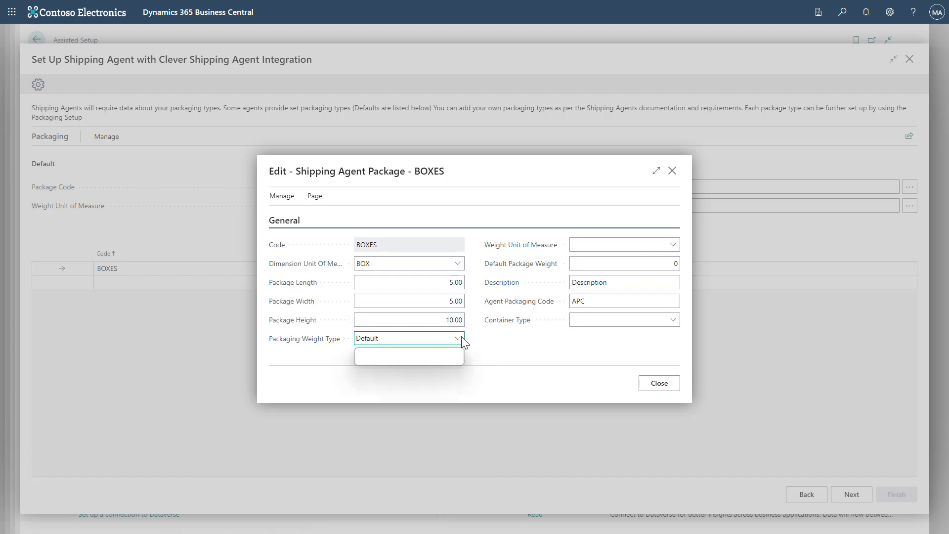
click(674, 244)
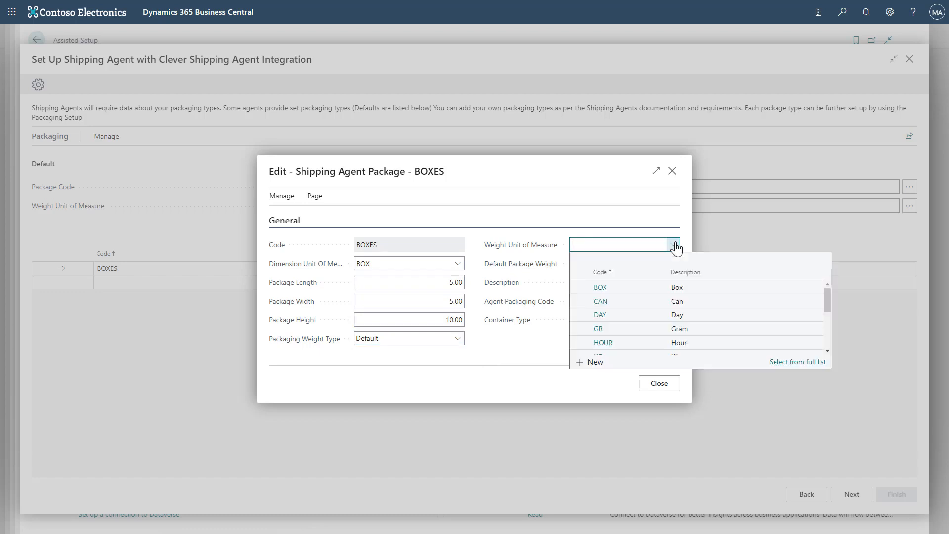
click(651, 287)
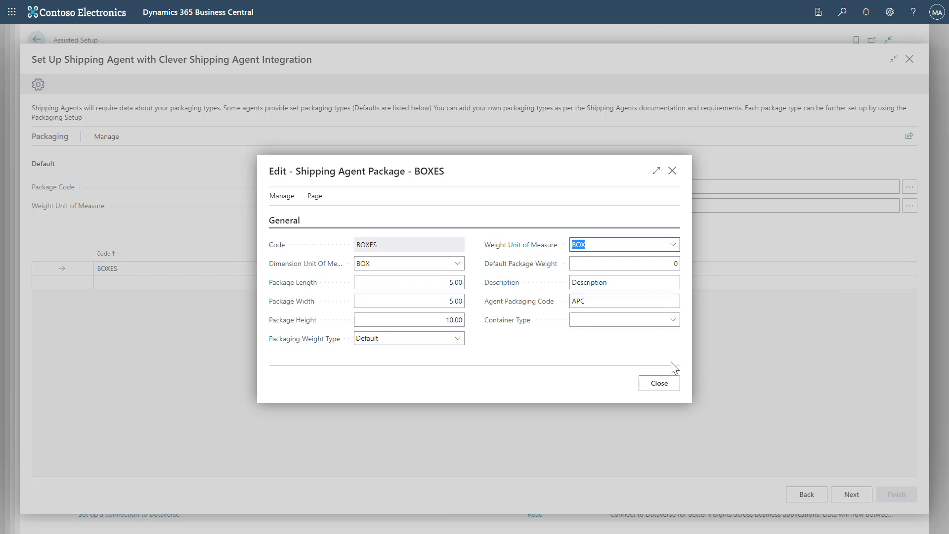
click(669, 391)
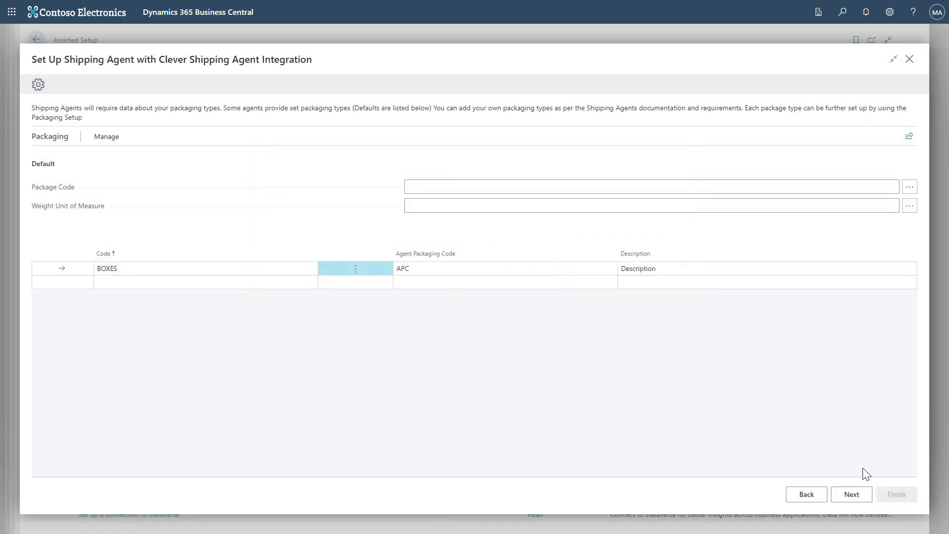
Step: Advance to the labels step and review the HTML label's settings
click(851, 494)
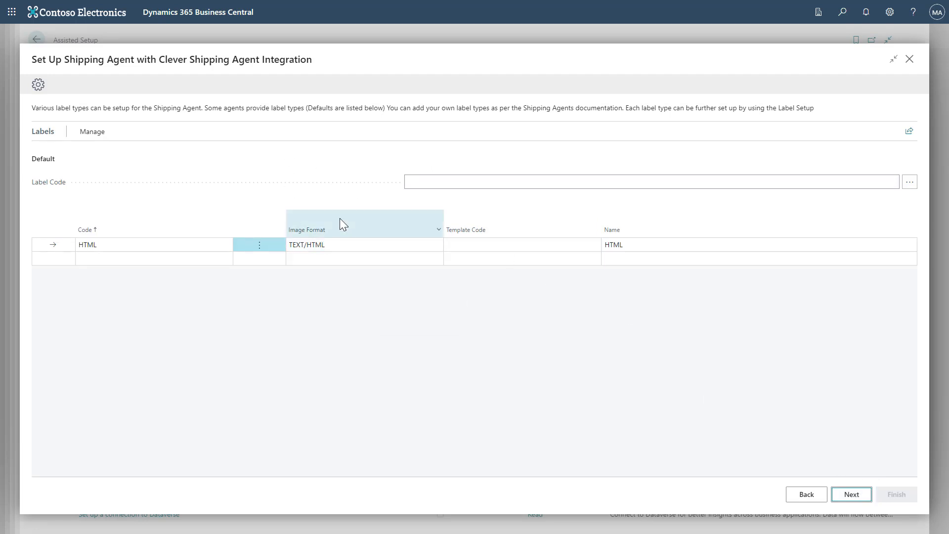
click(97, 136)
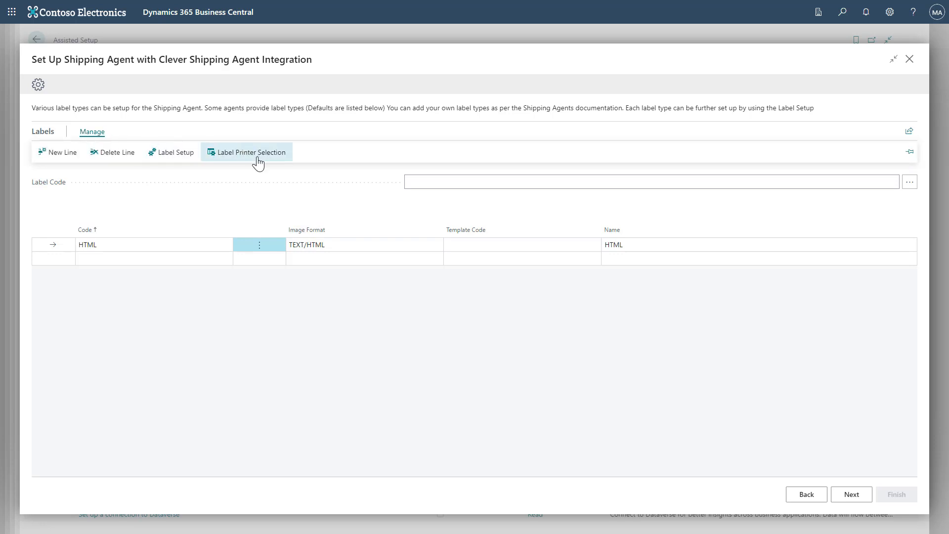
click(192, 154)
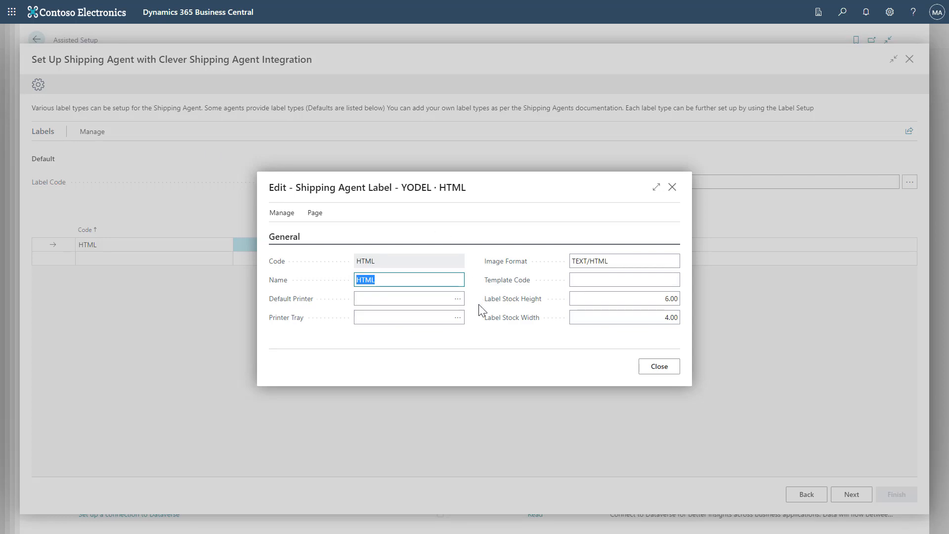
click(658, 375)
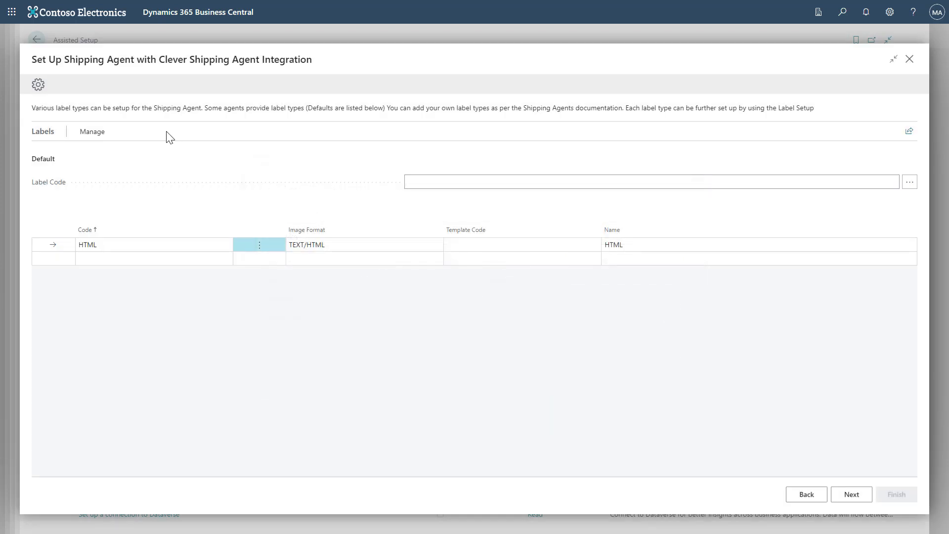
Step: Check Label Printer Selection without changes, then finish the shipping agent setup
click(99, 136)
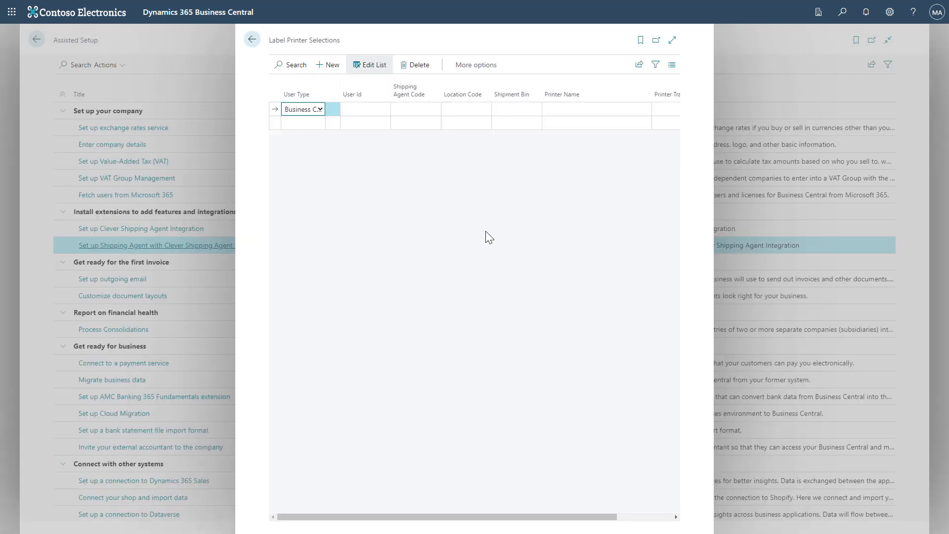
key(Tab)
key(Escape)
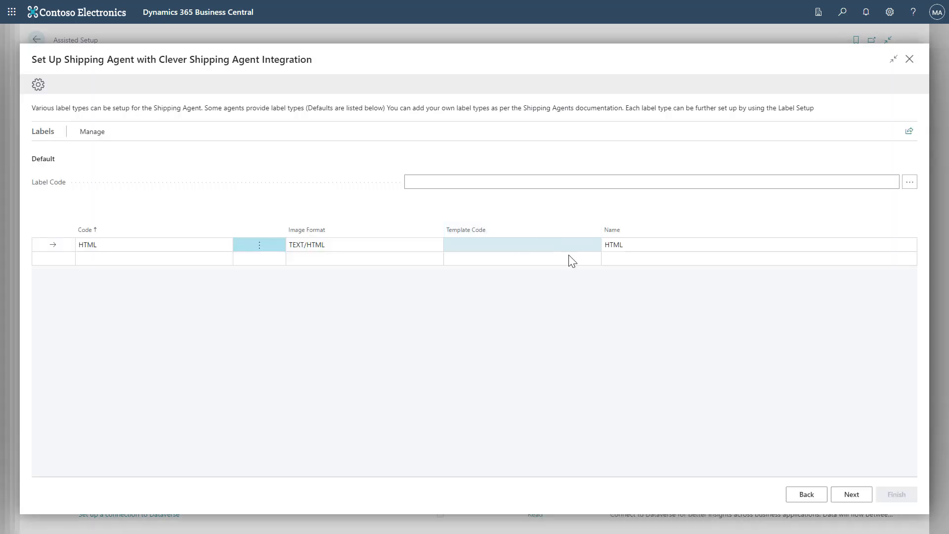
click(851, 495)
click(883, 498)
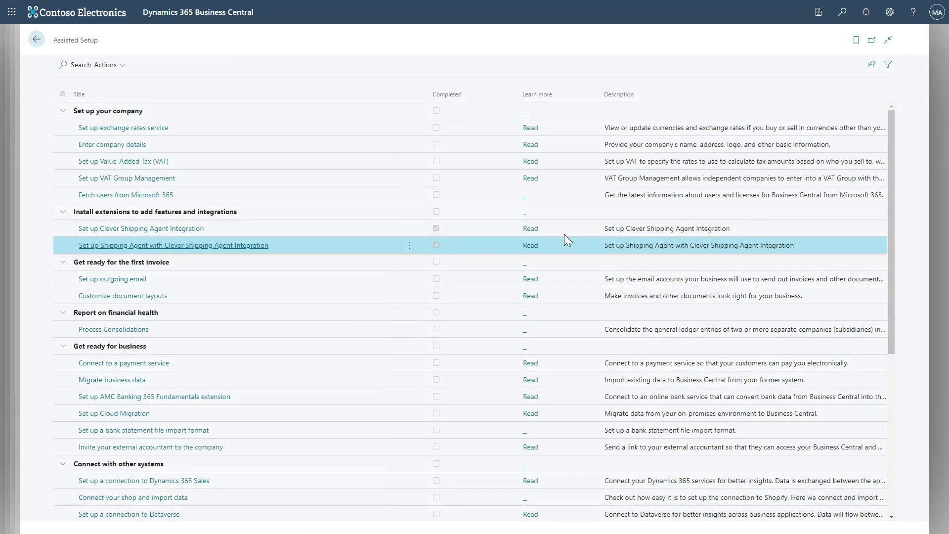
Step: Search 'integration setup' and open the Integration Setup page
click(843, 13)
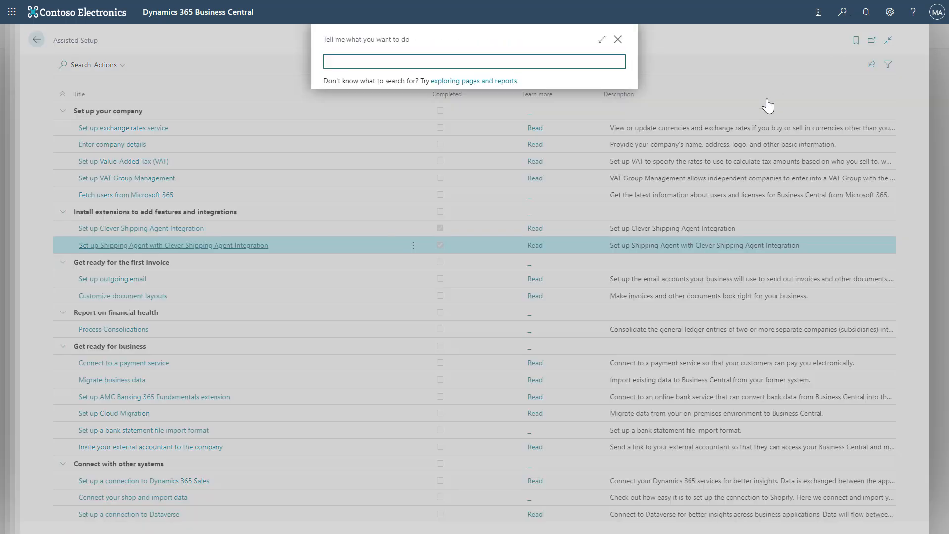
text(integration setup)
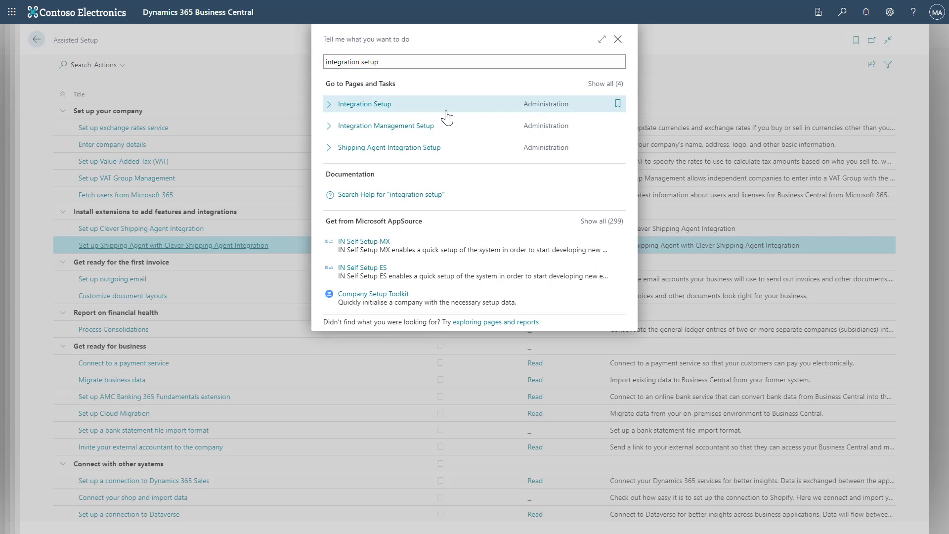
click(446, 114)
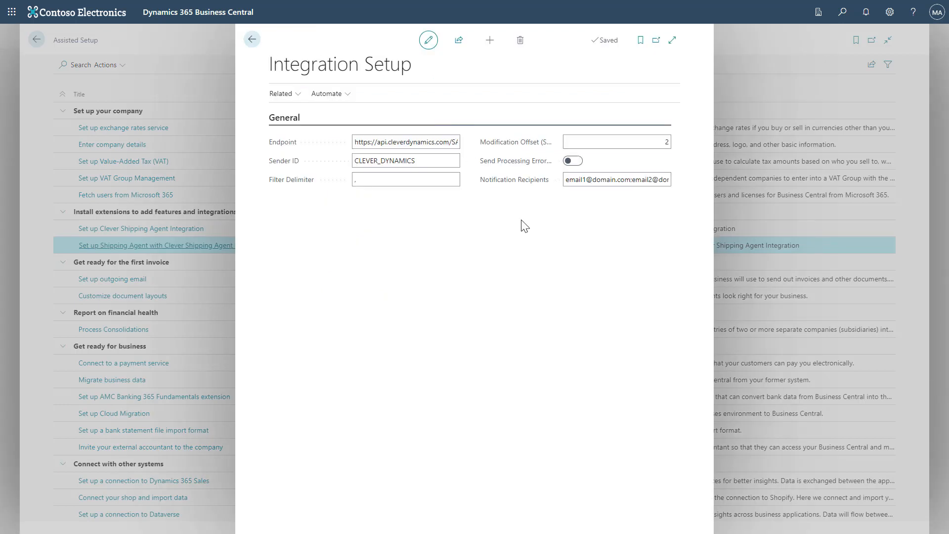
click(444, 142)
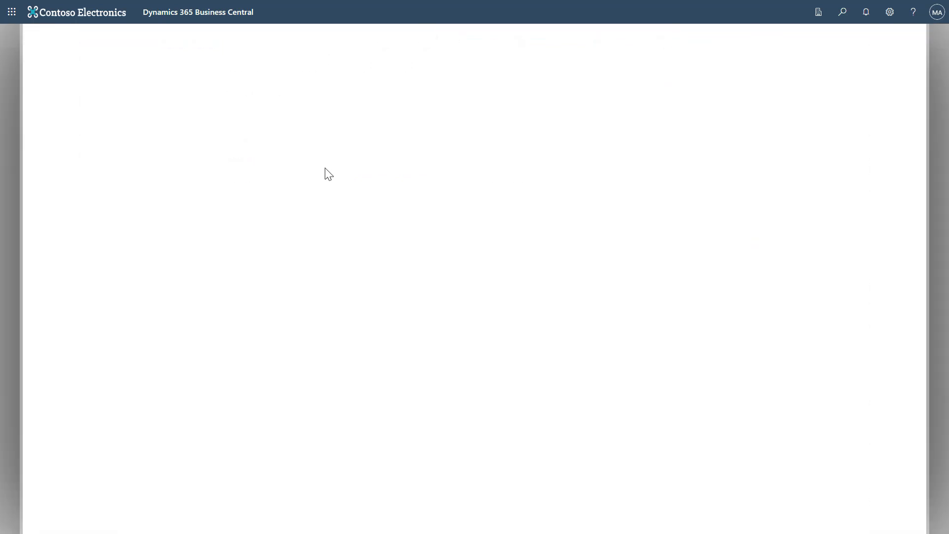
Step: Review Endpoint, Sender ID, Filter Delimiter and Modification Offset, leaving processing error notifications off
click(303, 135)
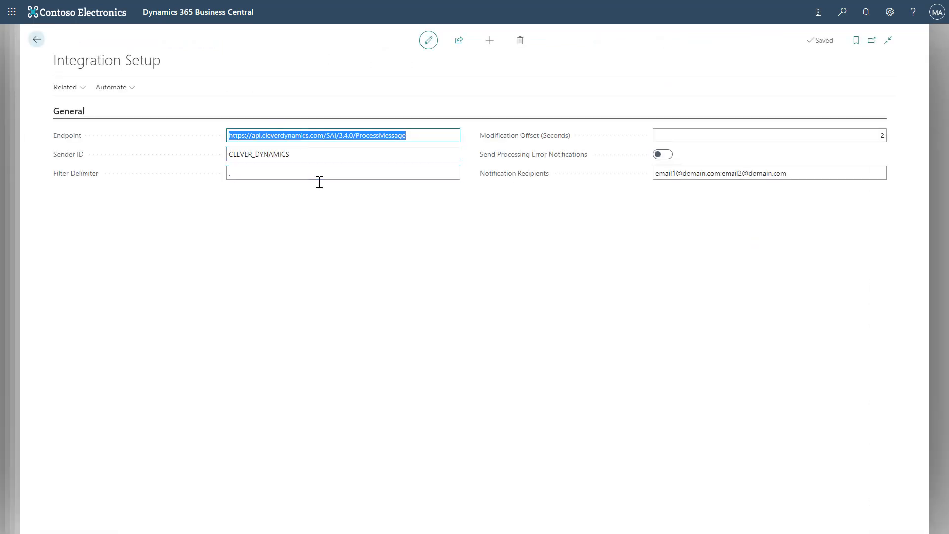
click(317, 154)
click(347, 171)
click(690, 137)
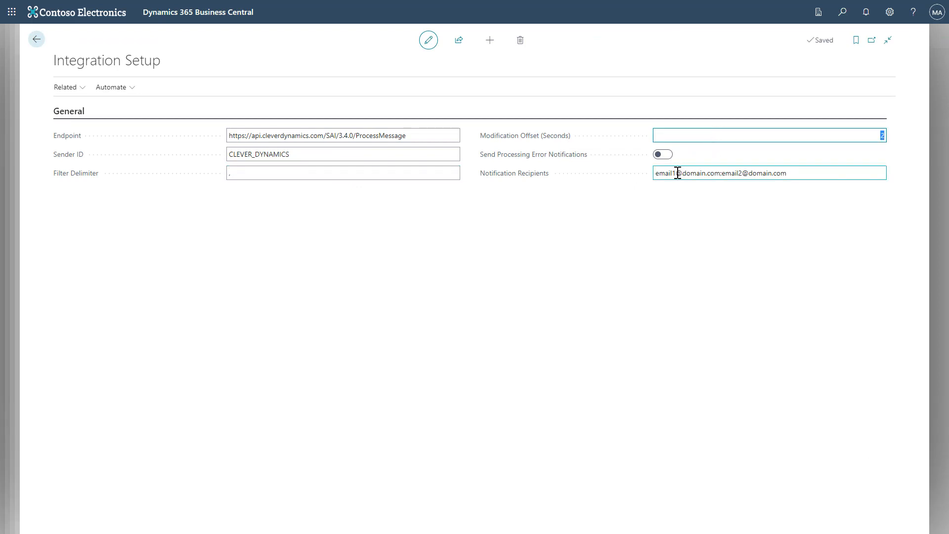
mouse_move(559, 155)
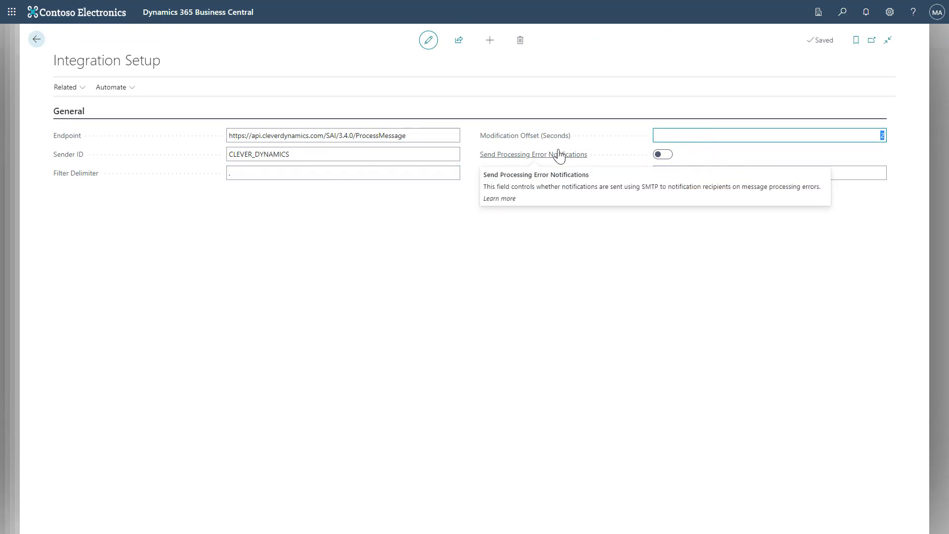
click(662, 155)
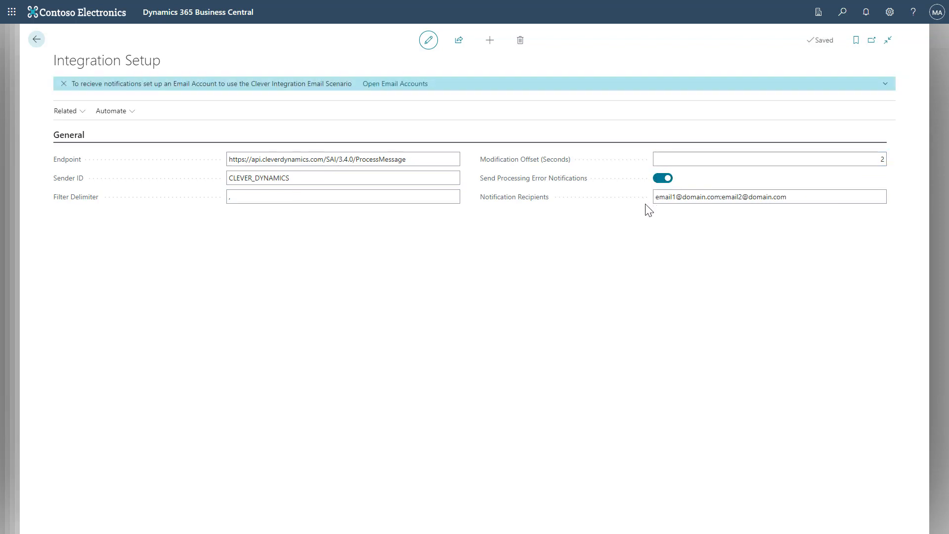
click(663, 179)
drag(948, 175, 468, 0)
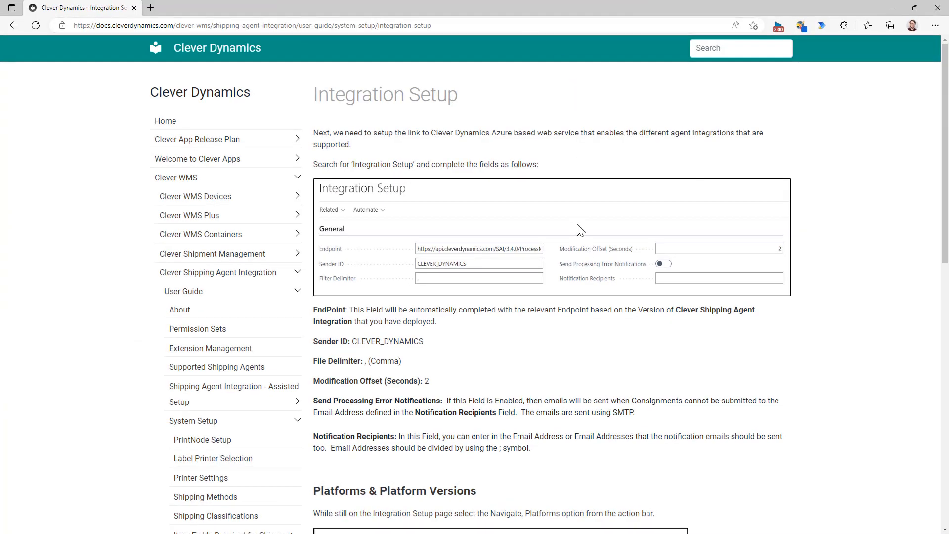
scroll(581, 230, down, 3)
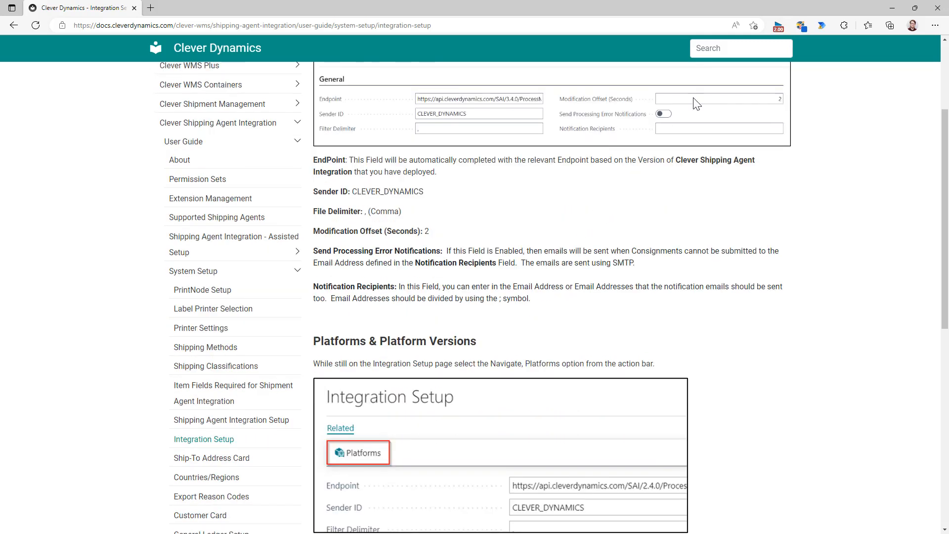
click(886, 9)
click(316, 198)
click(725, 161)
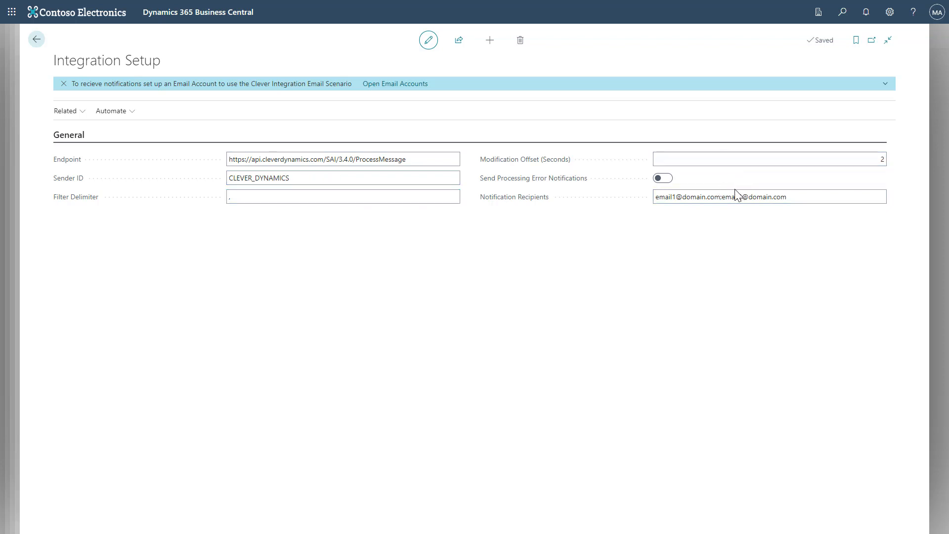
Step: Inspect the notification recipients list, then close Integration Setup to return to Assisted Setup
click(662, 178)
click(670, 197)
triple_click(724, 199)
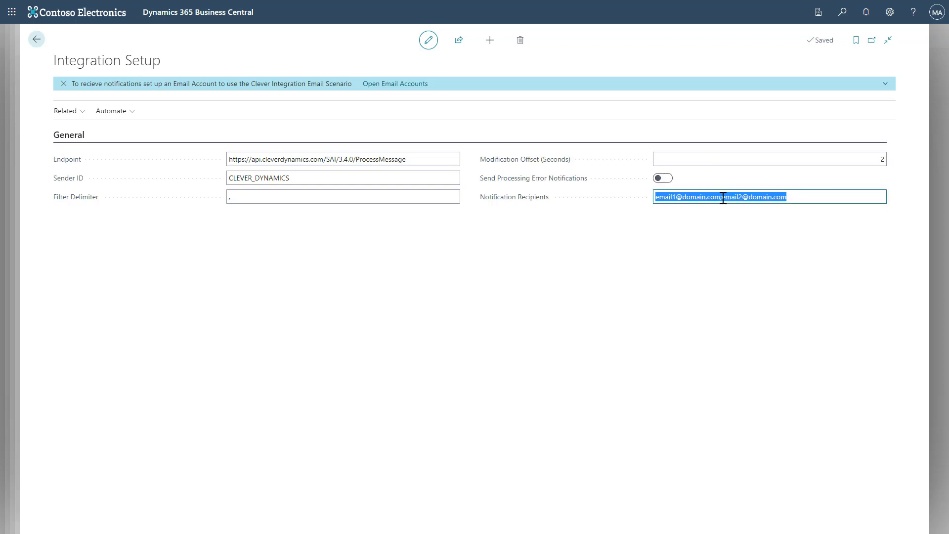
click(724, 198)
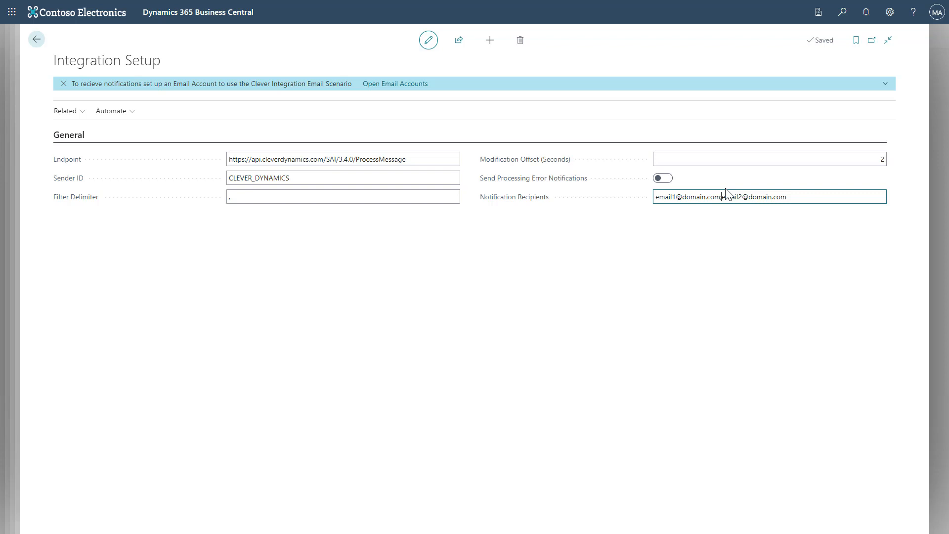
key(shift+Left)
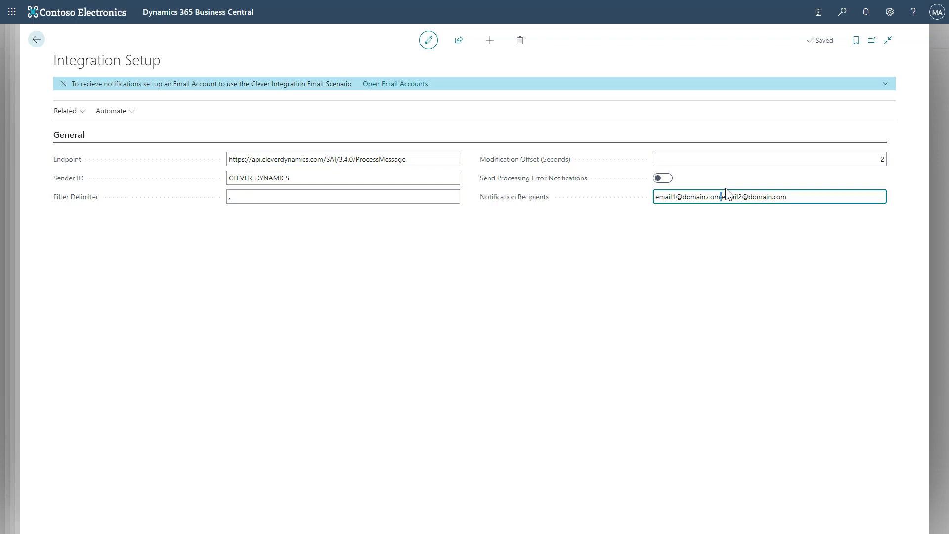
click(729, 224)
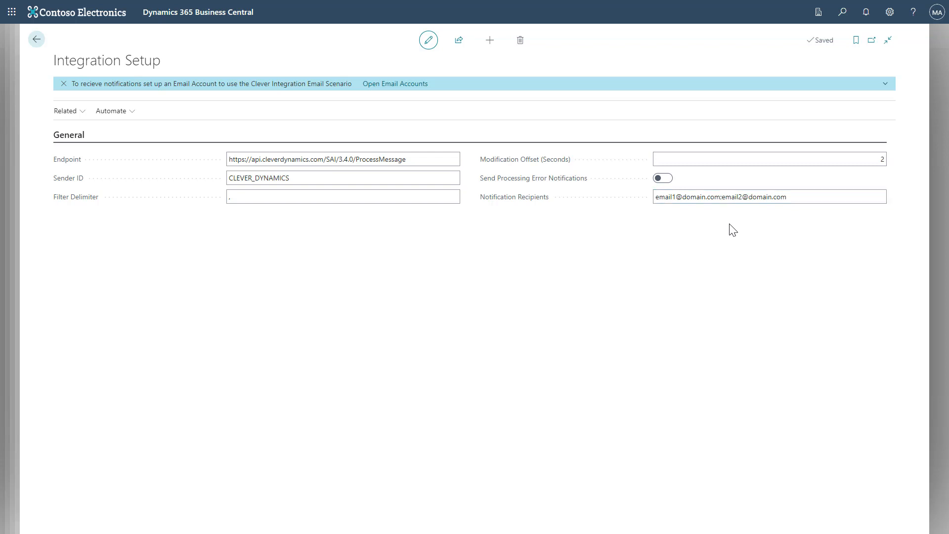
key(Escape)
click(842, 22)
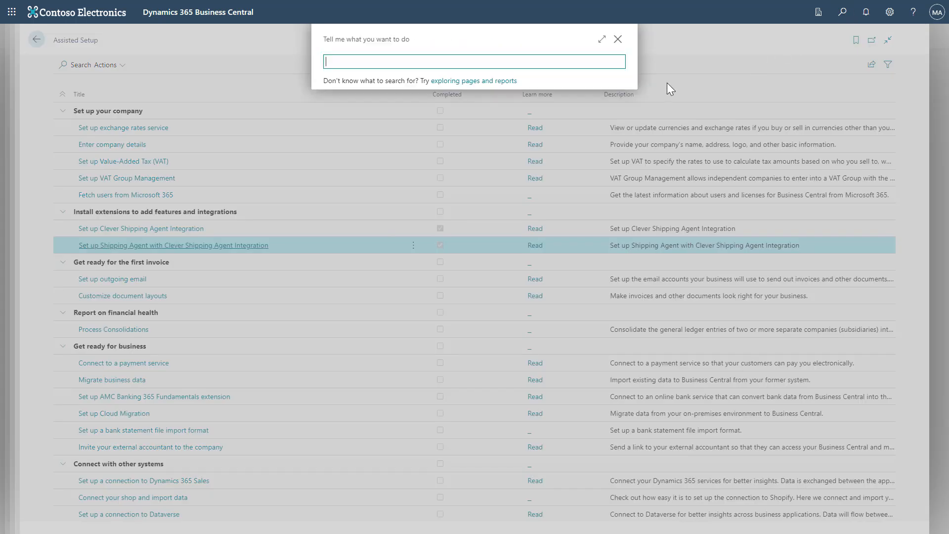
text(interfaces)
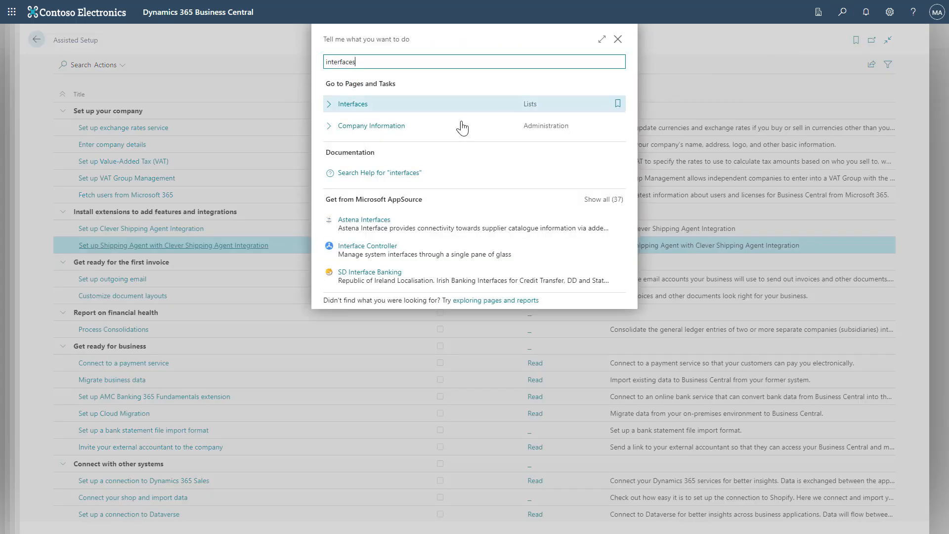
click(440, 110)
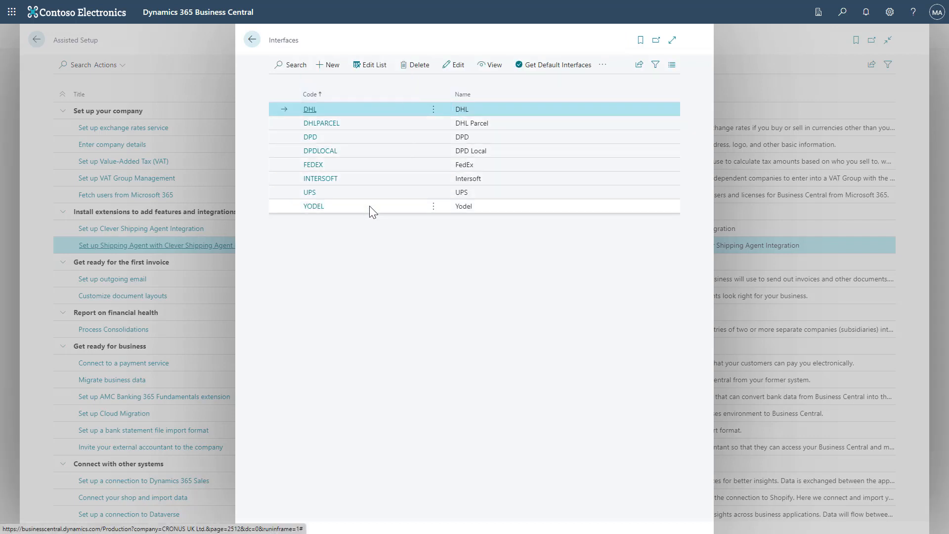
click(314, 207)
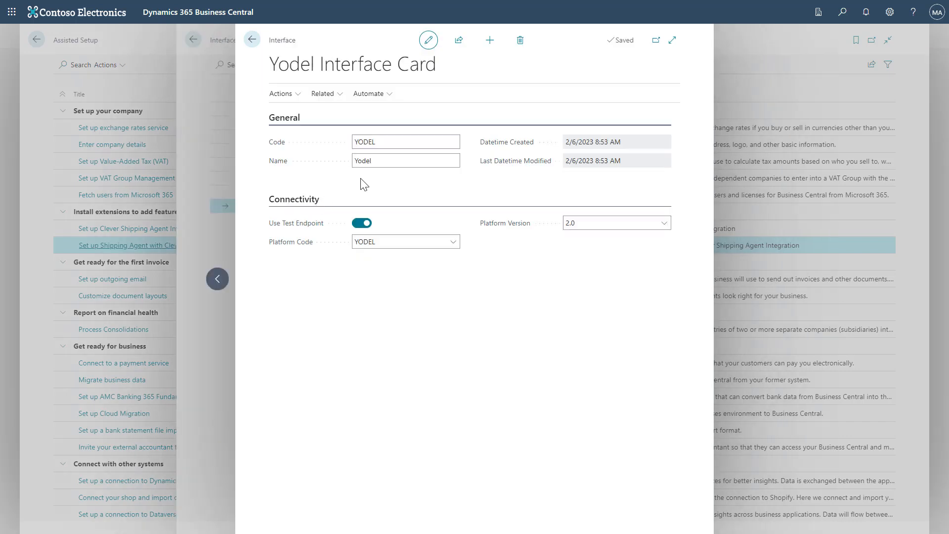
click(289, 97)
click(325, 98)
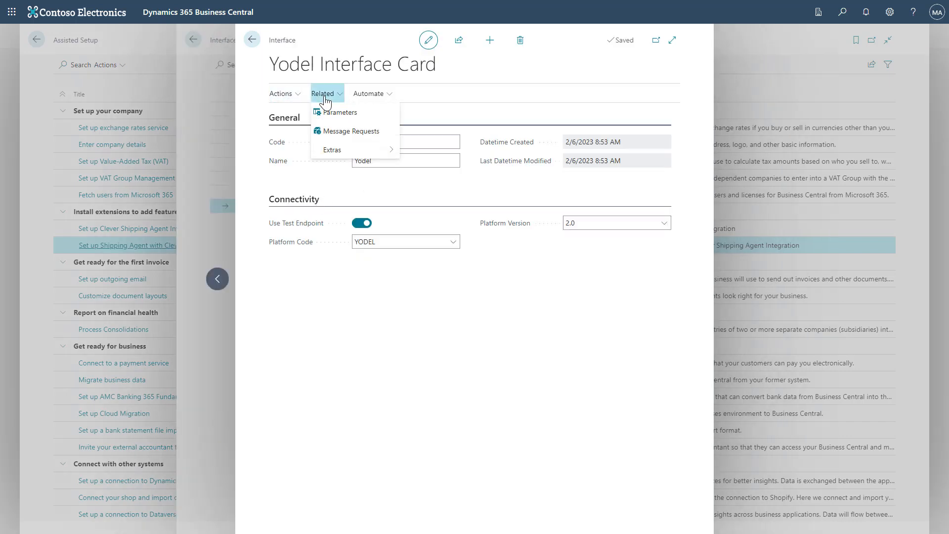
click(375, 118)
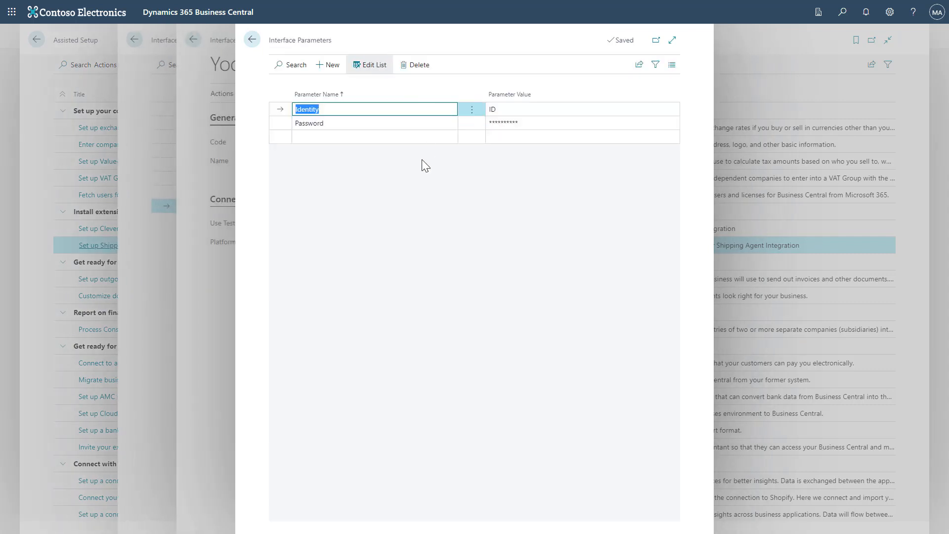
key(Escape)
key(Escape)
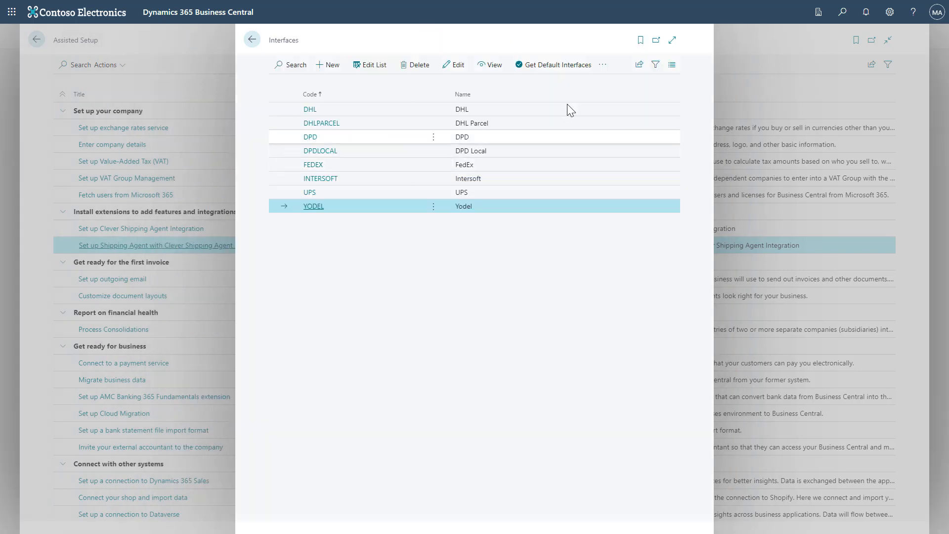
key(Escape)
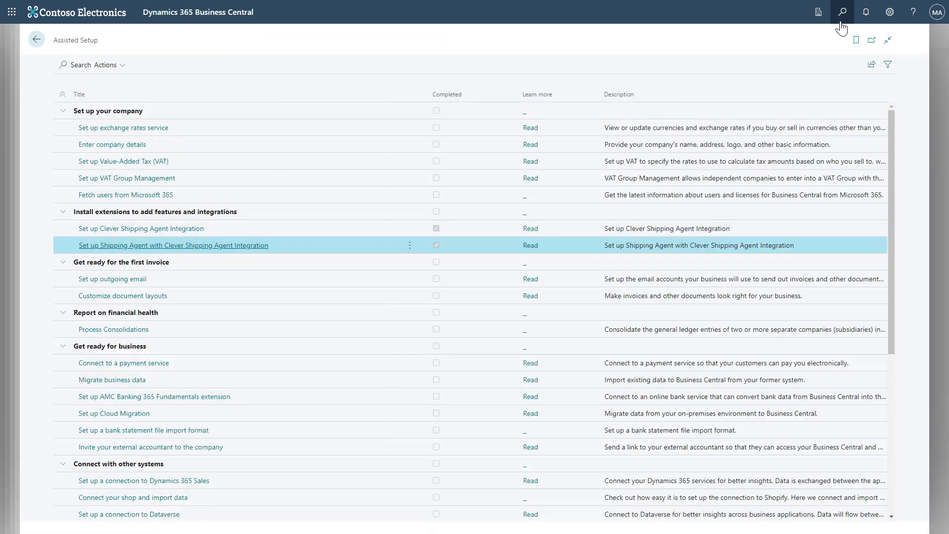
Step: Search 'ship ag' and open the Shipping Agents list
click(842, 19)
text(ship age)
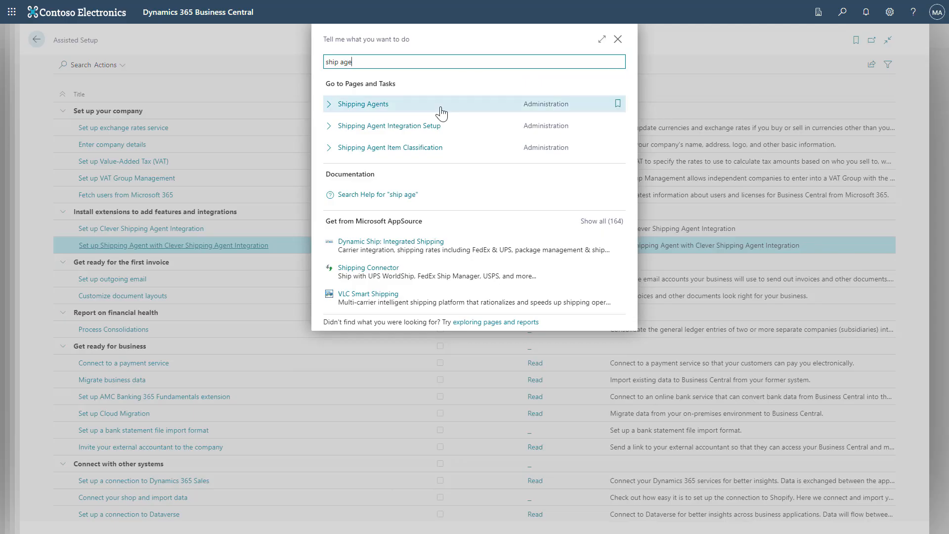
click(441, 105)
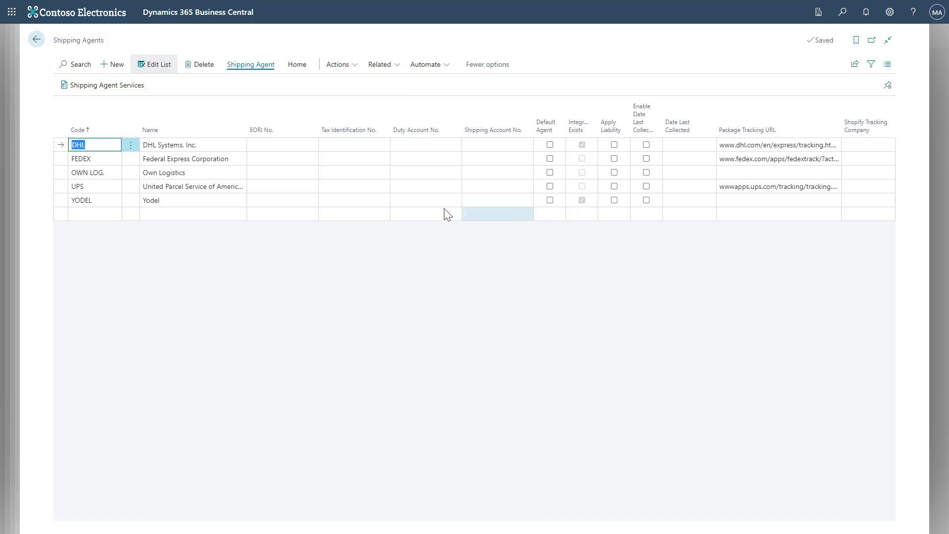
Step: View the shipping agent services set up for YODEL, then return to the list
click(203, 204)
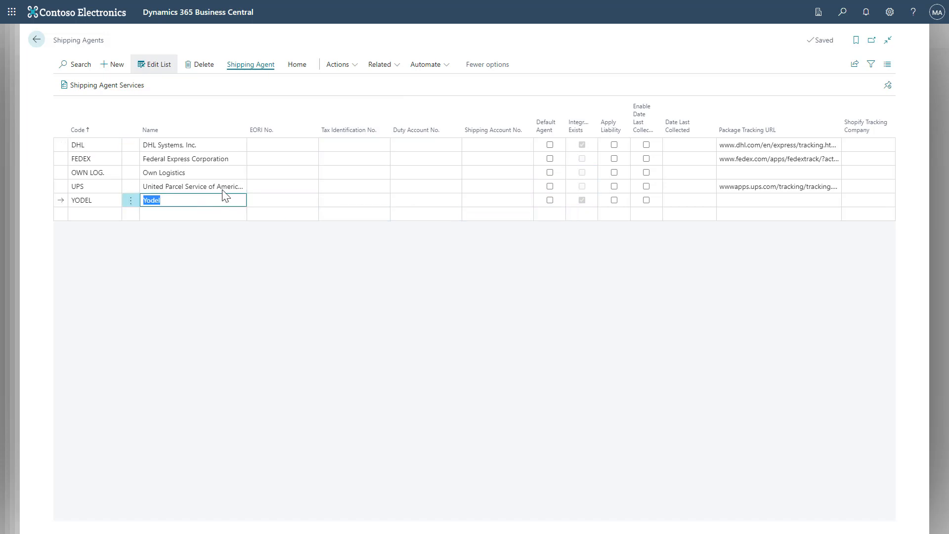
click(298, 69)
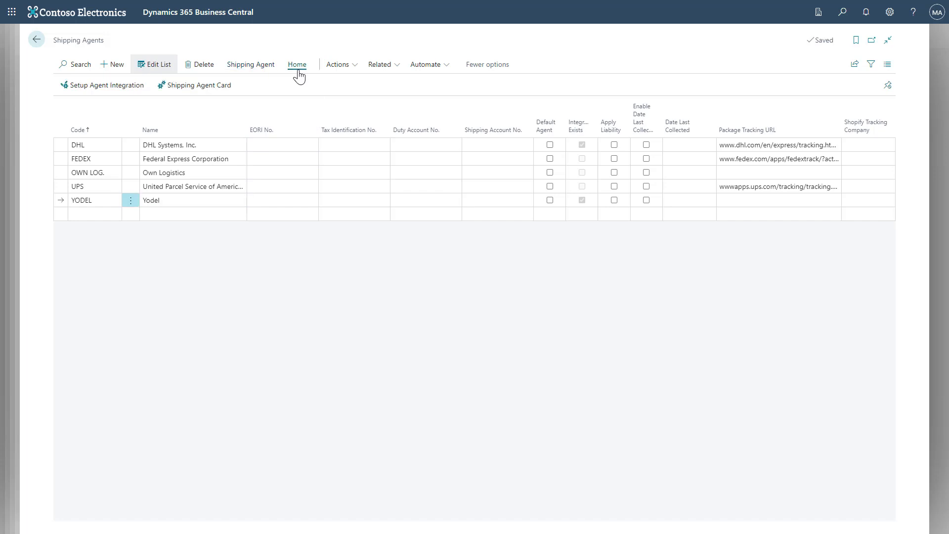
click(271, 68)
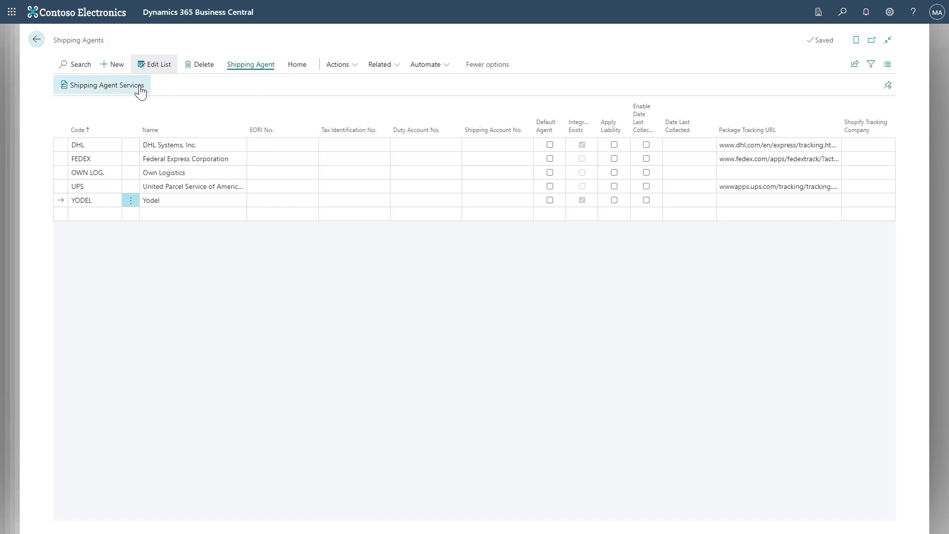
click(140, 88)
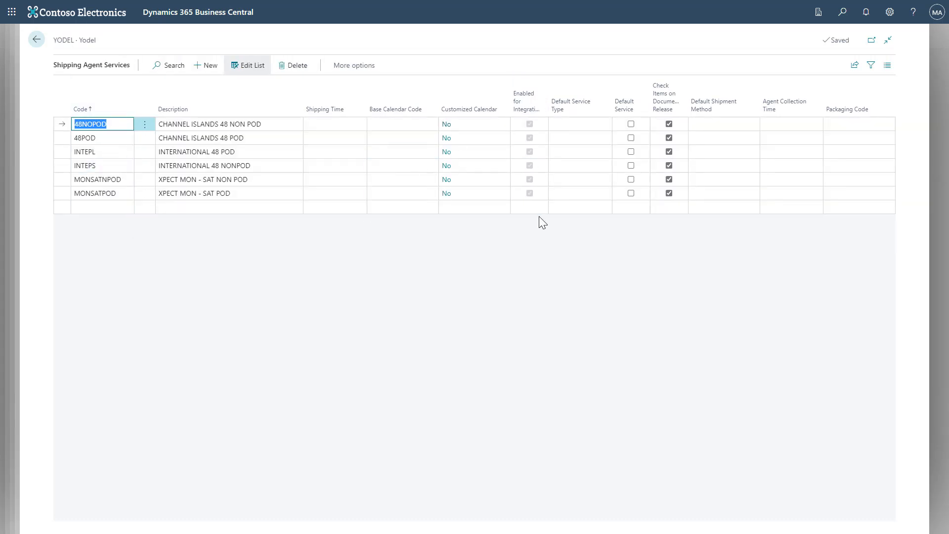
click(36, 39)
click(302, 74)
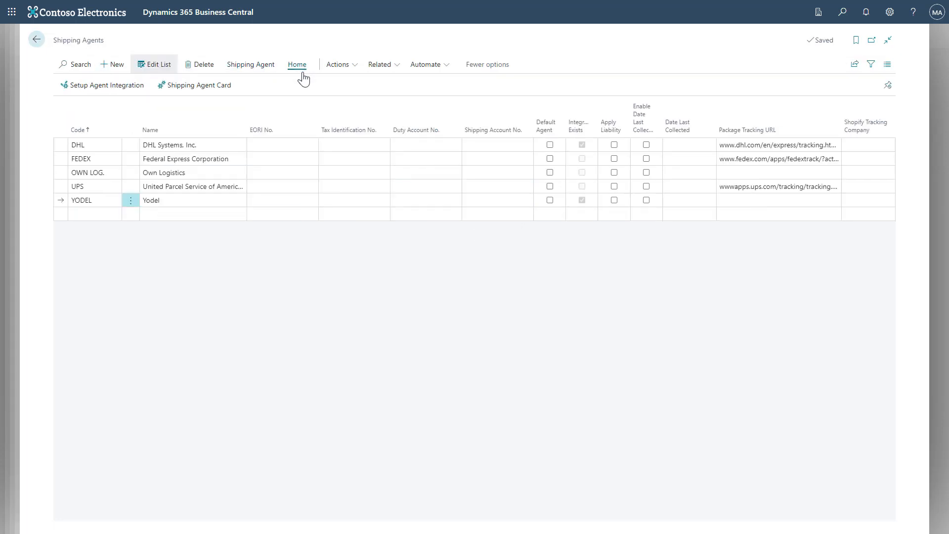
Step: Open the Yodel shipping agent card and add a BOX packaging line
click(182, 90)
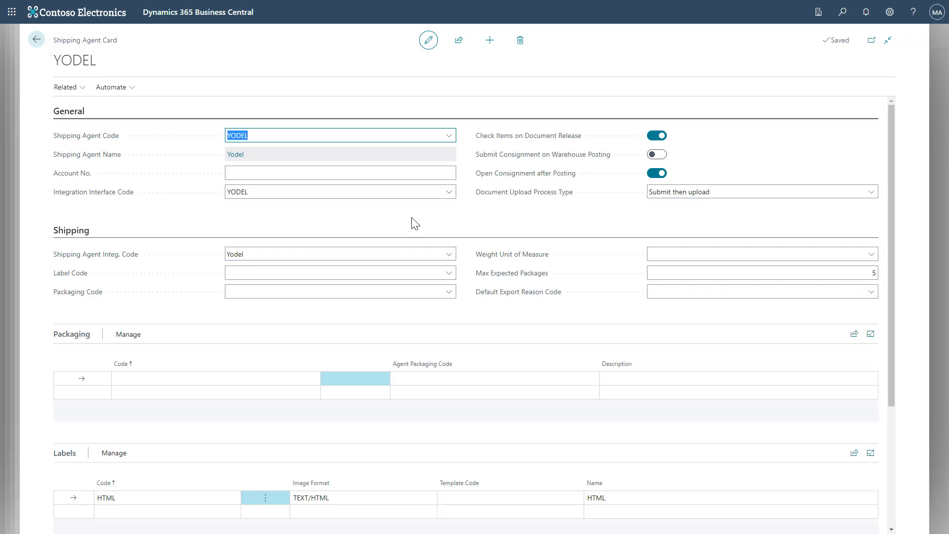
click(447, 293)
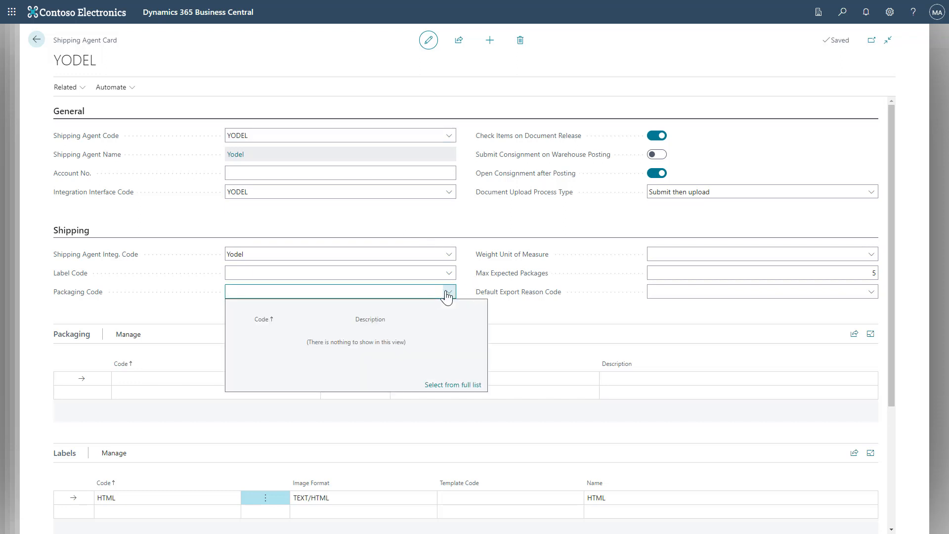
click(448, 295)
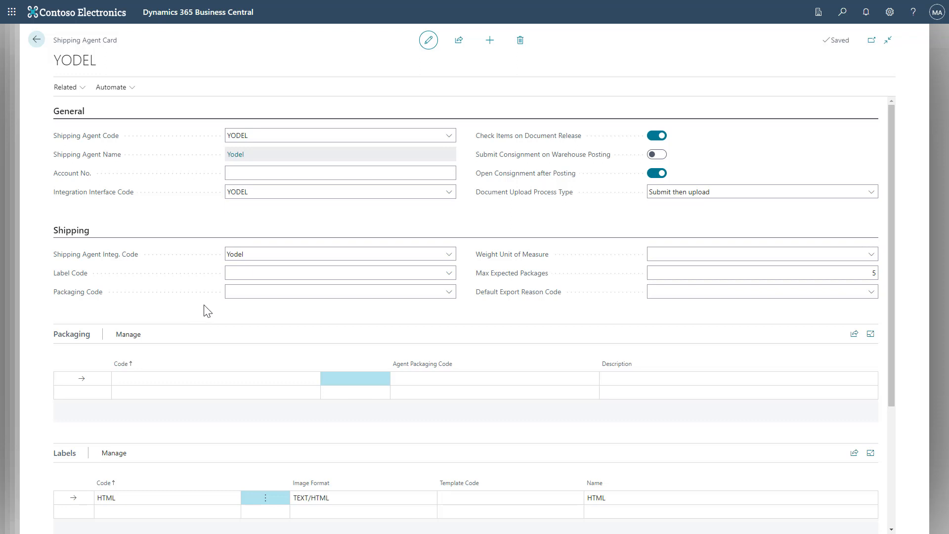
scroll(197, 306, down, 2)
click(151, 313)
text(BOX)
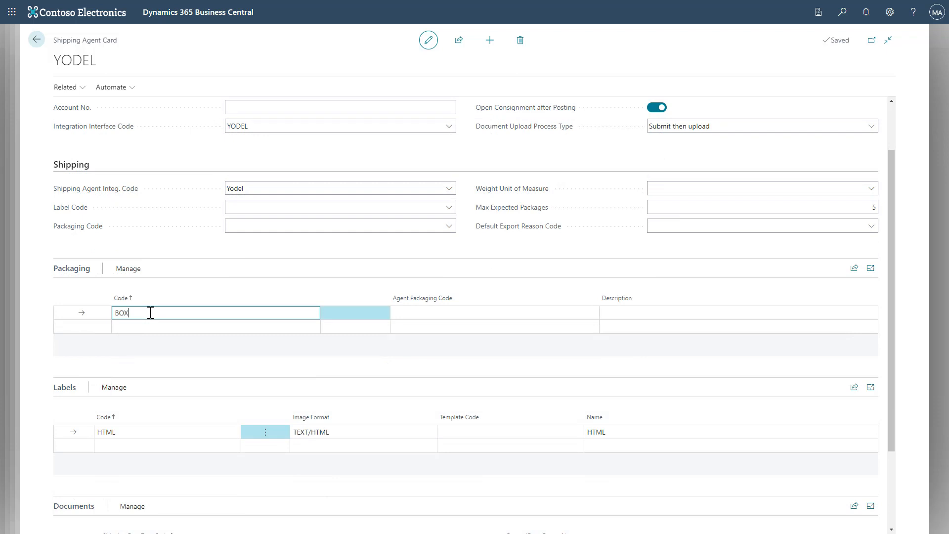
key(Tab)
Step: Set the BOX package to BOX dimension and weight units, sized 5 x 5 x 10
click(138, 269)
click(190, 291)
click(453, 142)
click(417, 184)
click(417, 164)
text(5)
key(Tab)
text(5)
click(422, 189)
text(5)
key(Tab)
text(10)
key(Tab)
click(664, 127)
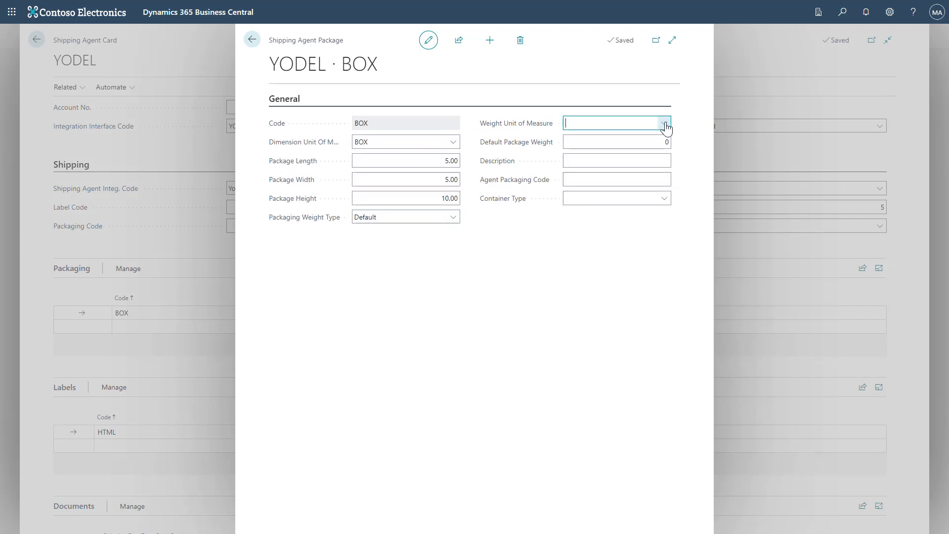
click(639, 163)
click(252, 39)
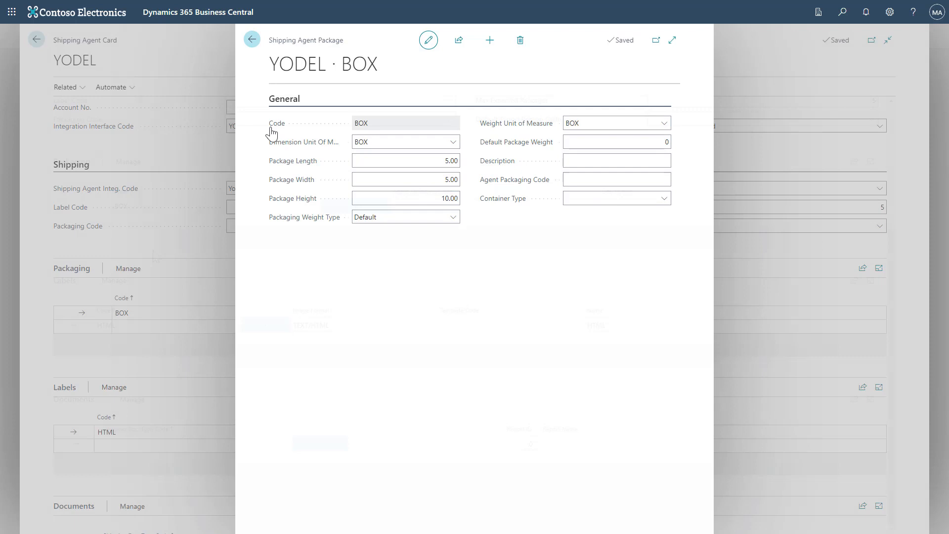
Step: Review Yodel's integration services list and return to the agent card
click(68, 91)
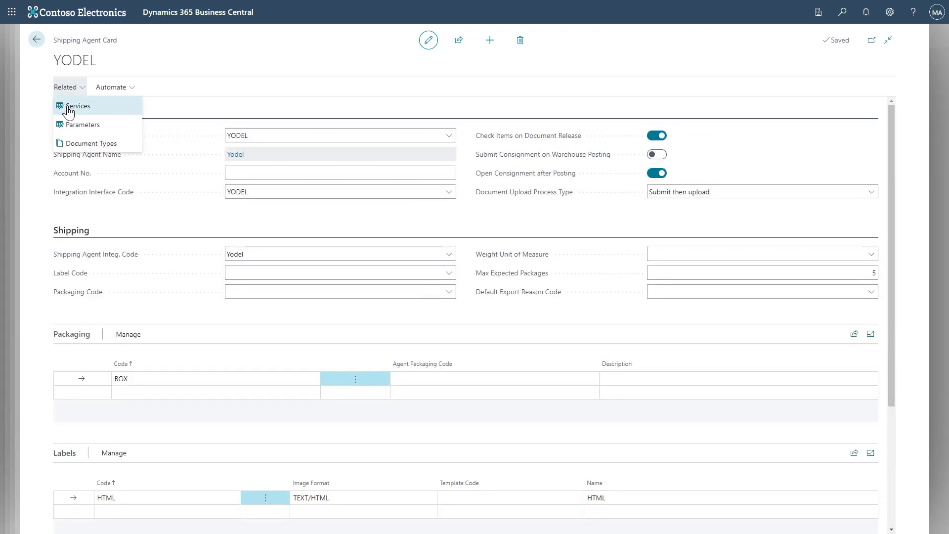
click(68, 105)
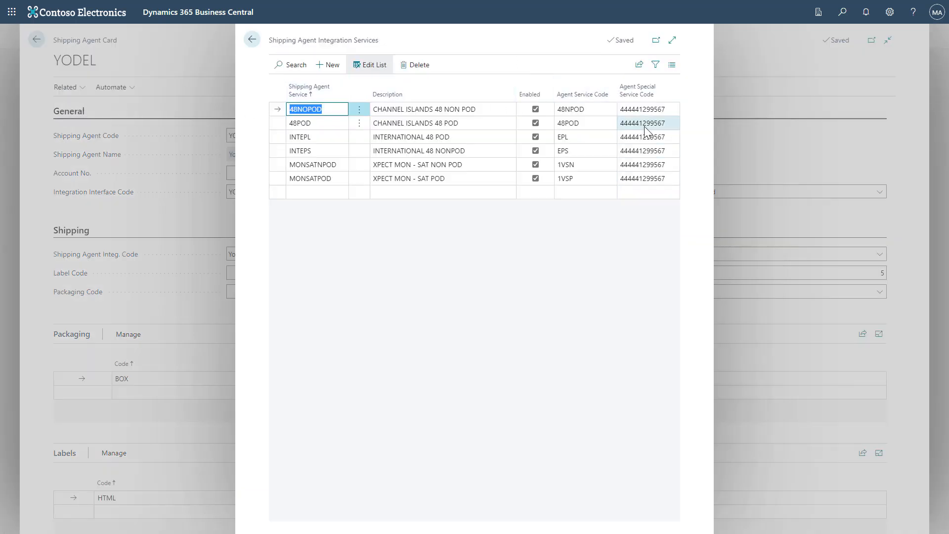
click(253, 40)
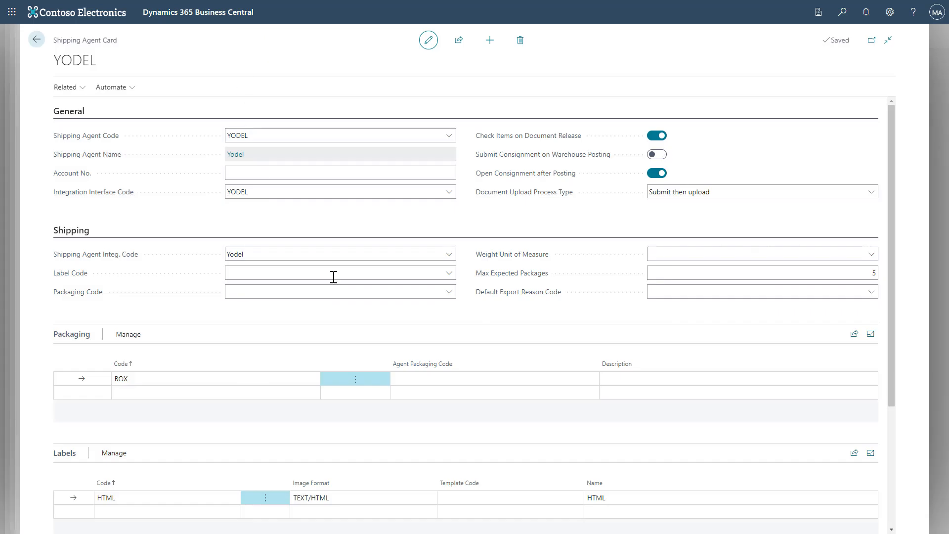